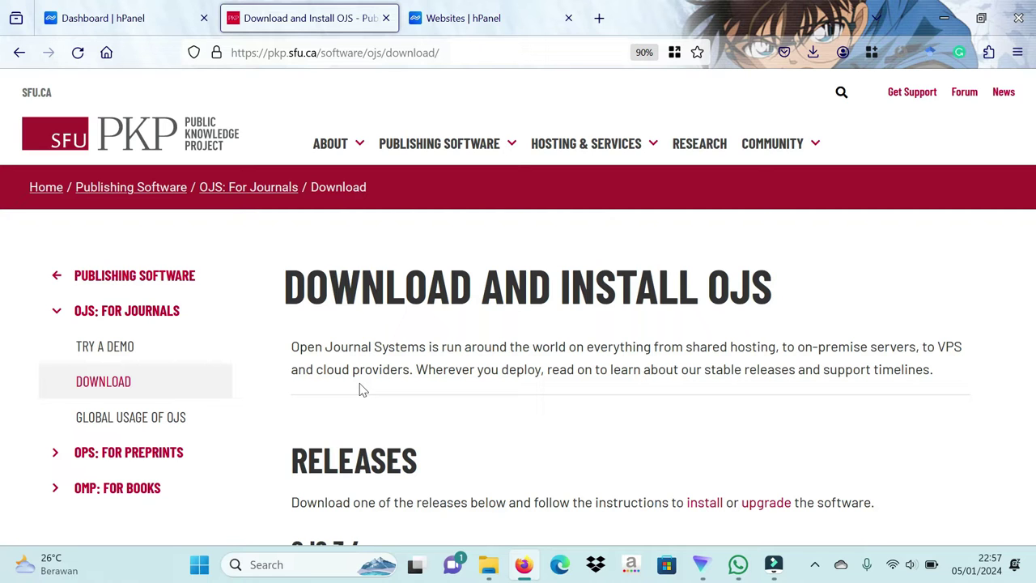
Step: Download the OJS 3.4.0-4 release archive (54.9 MB tar.gz) from the PKP Releases section
{"action": "scroll", "coordinate": [362, 389], "scroll_direction": "down", "scroll_amount": 3}
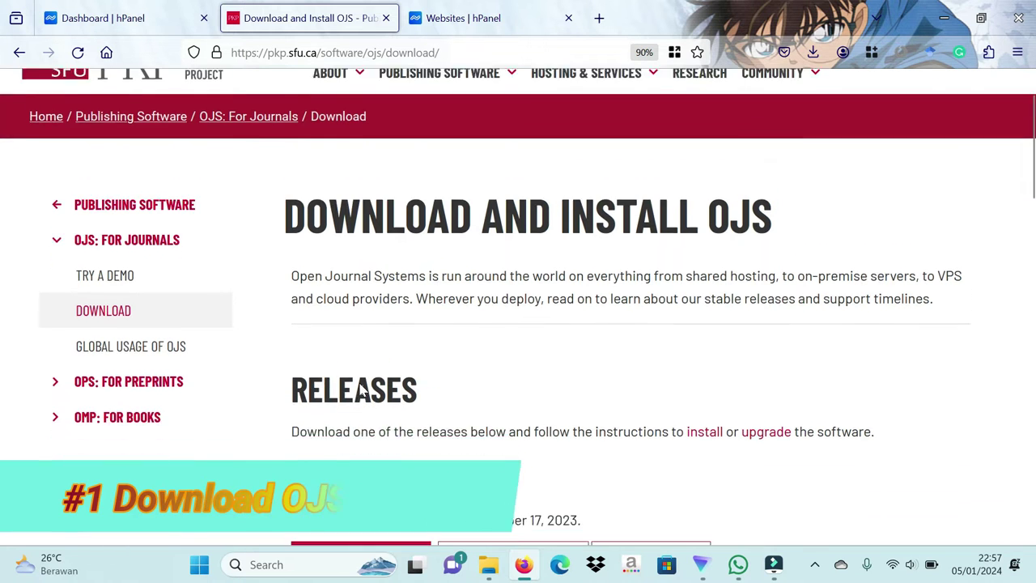
{"action": "scroll", "coordinate": [361, 389], "scroll_direction": "down", "scroll_amount": 1}
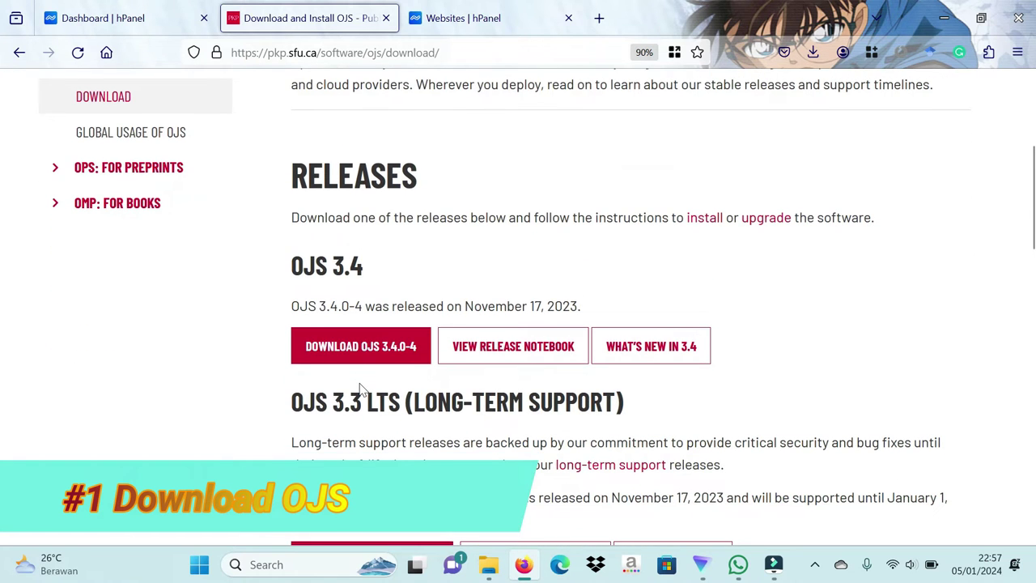
{"action": "scroll", "coordinate": [362, 392], "scroll_direction": "down", "scroll_amount": 1}
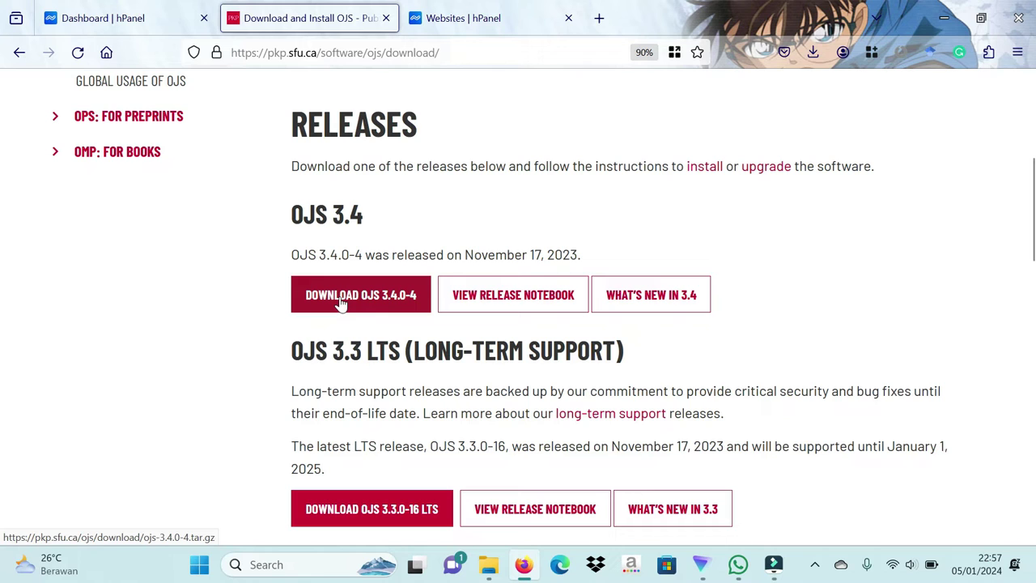
{"action": "left_click", "coordinate": [341, 302]}
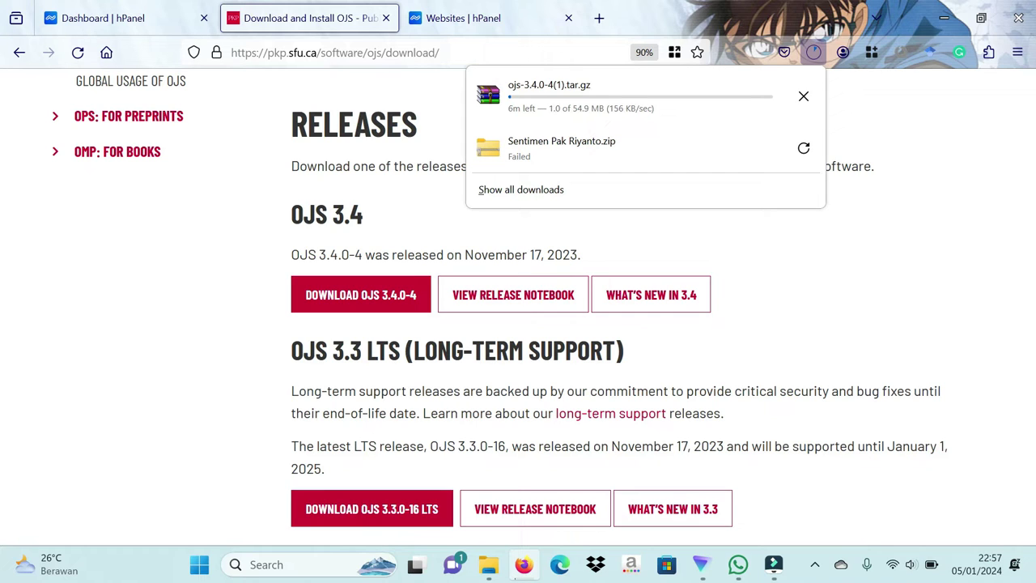
{"action": "left_click", "coordinate": [441, 242]}
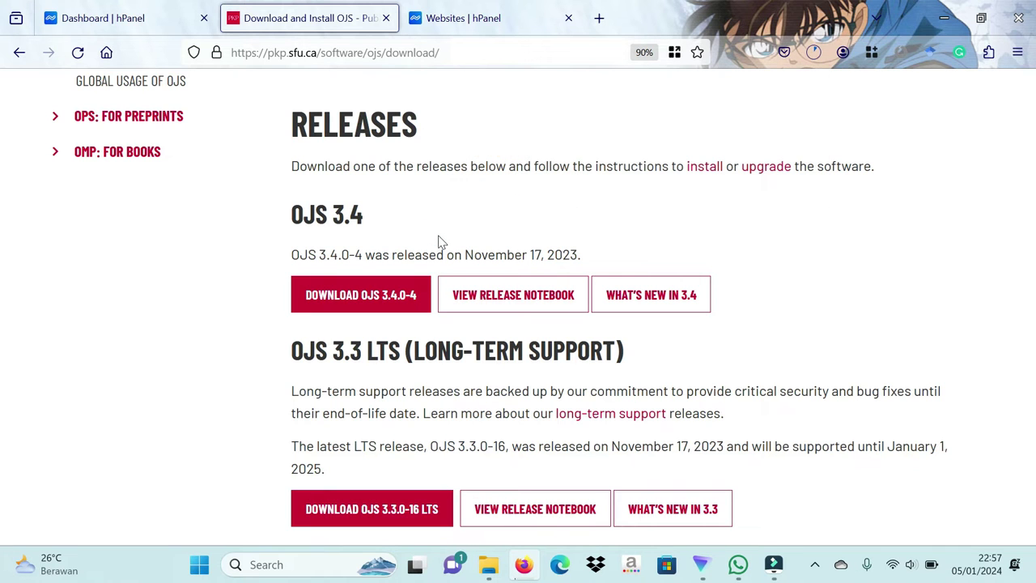
Step: Open the OJS 3.4 release notes and highlight the Hosting and Deployment PHP 8.0+ requirement
{"action": "left_click", "coordinate": [521, 300]}
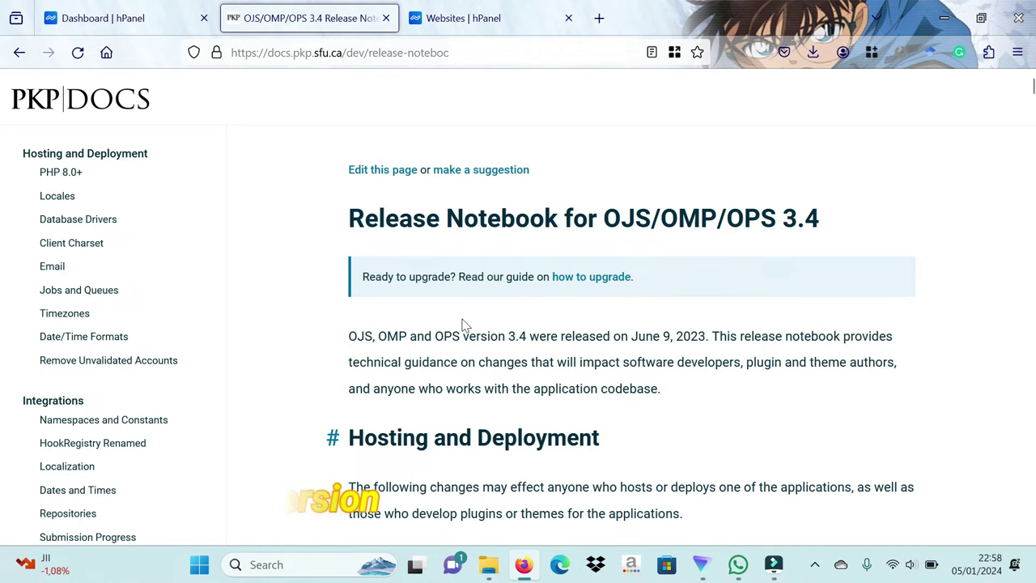
{"action": "left_click_drag", "start_coordinate": [348, 441], "coordinate": [611, 457]}
{"action": "left_click", "coordinate": [611, 457]}
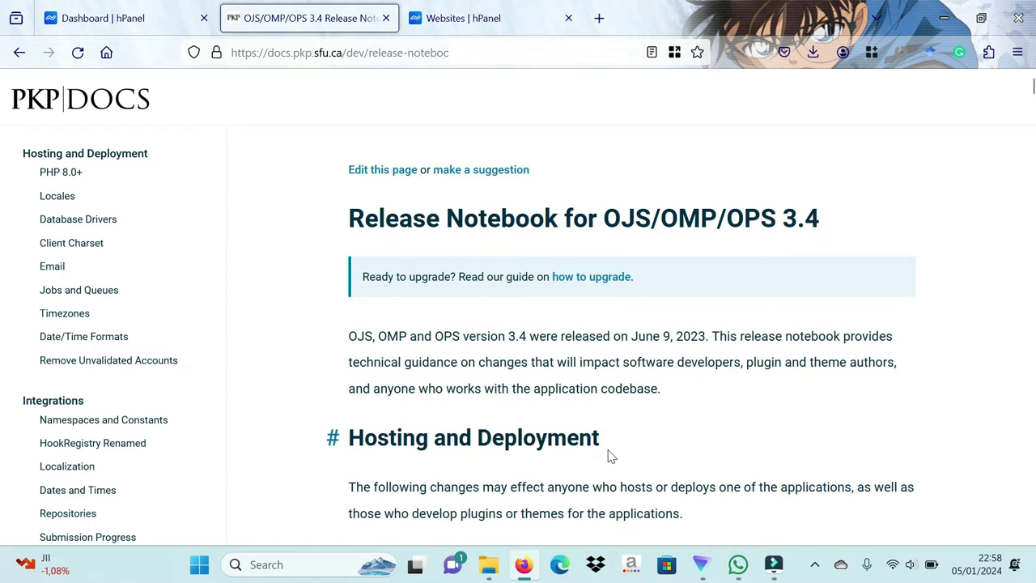
{"action": "scroll", "coordinate": [611, 457], "scroll_direction": "down", "scroll_amount": 3}
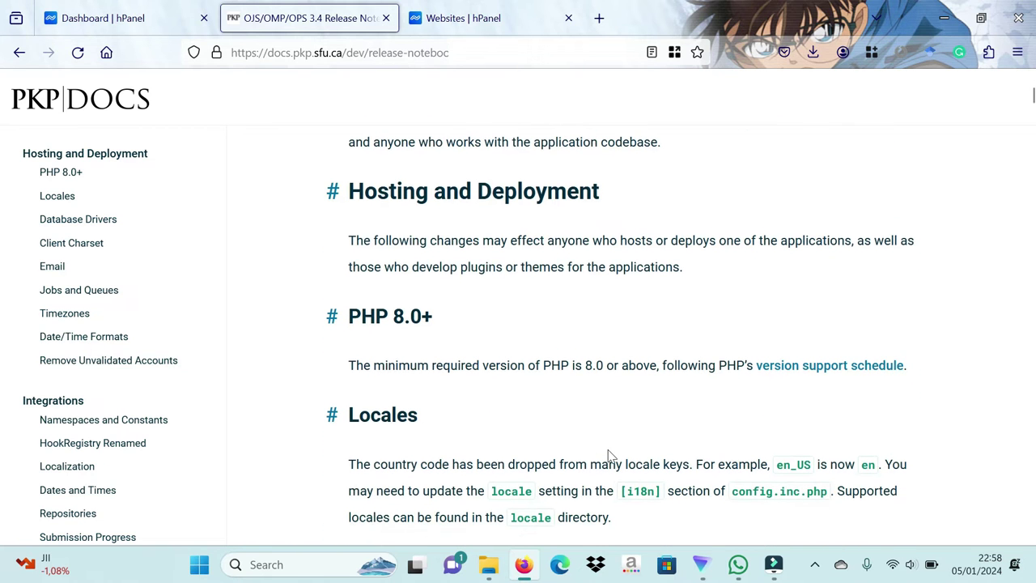
{"action": "left_click_drag", "start_coordinate": [347, 317], "coordinate": [454, 323]}
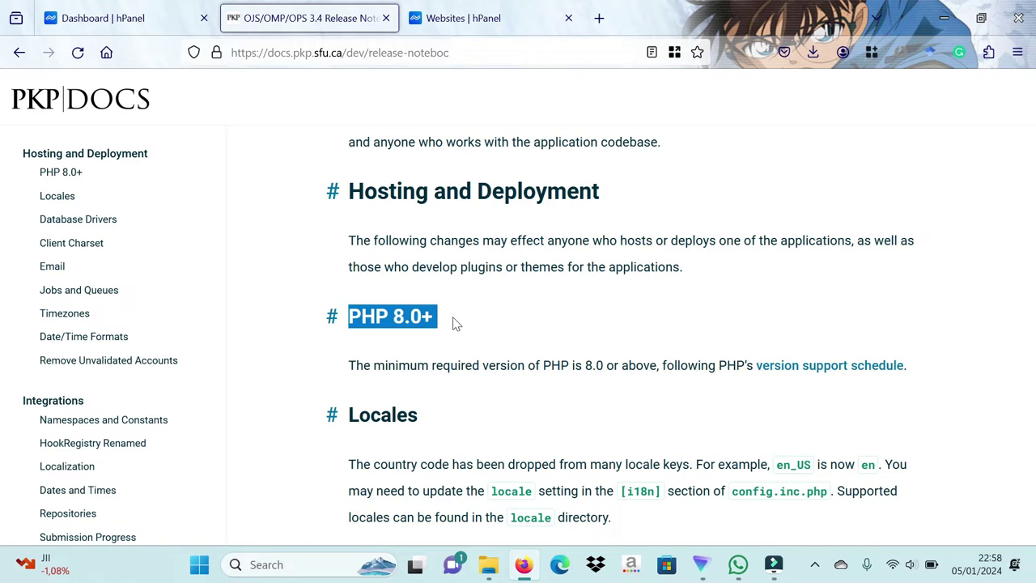
{"action": "left_click", "coordinate": [454, 321]}
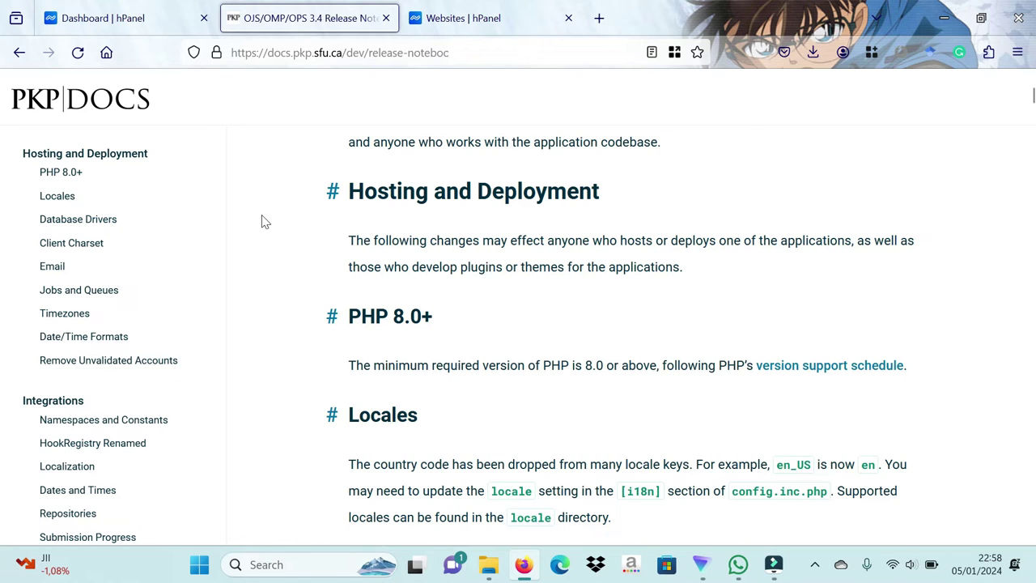
Step: Check the hosting's PHP info page and highlight PHP Version 8.1.24
{"action": "left_click", "coordinate": [142, 6]}
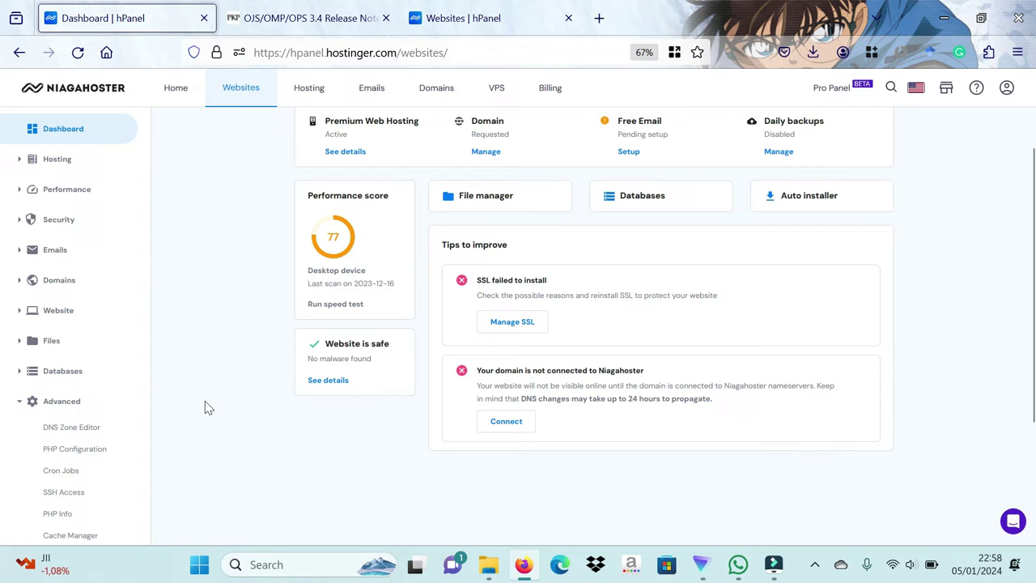
{"action": "left_click", "coordinate": [58, 515]}
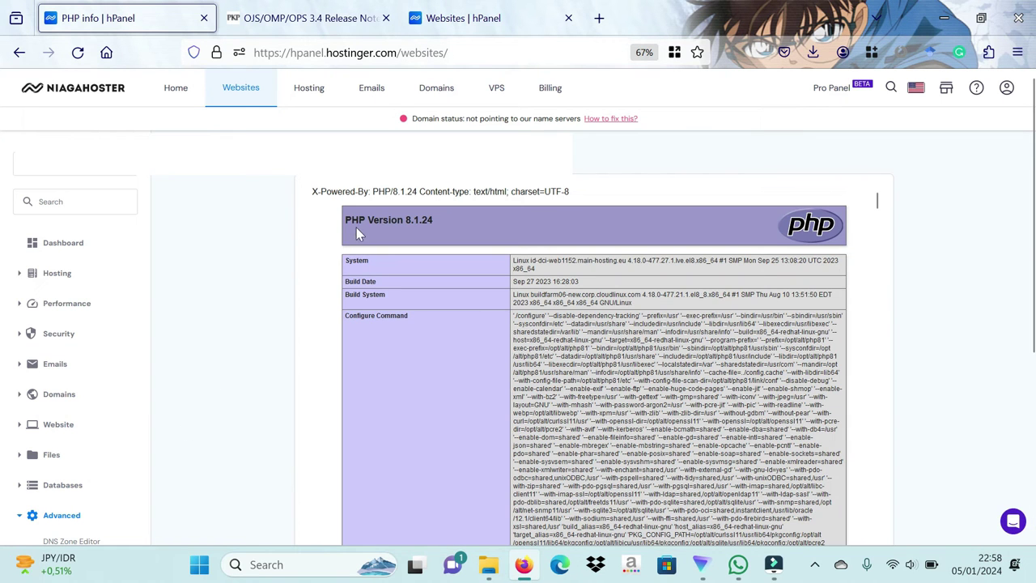
{"action": "left_click_drag", "start_coordinate": [339, 219], "coordinate": [449, 222]}
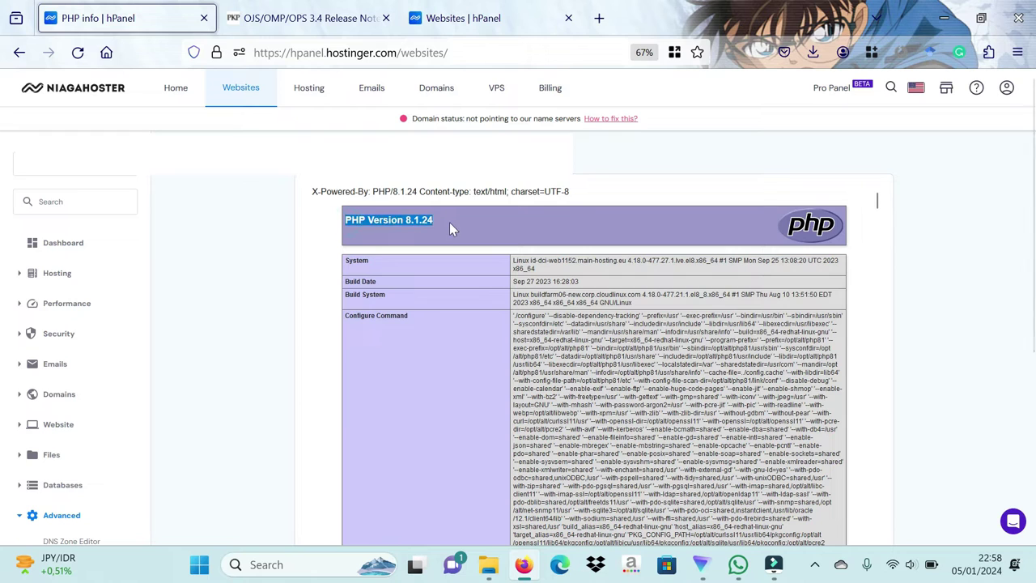
{"action": "left_click", "coordinate": [449, 222]}
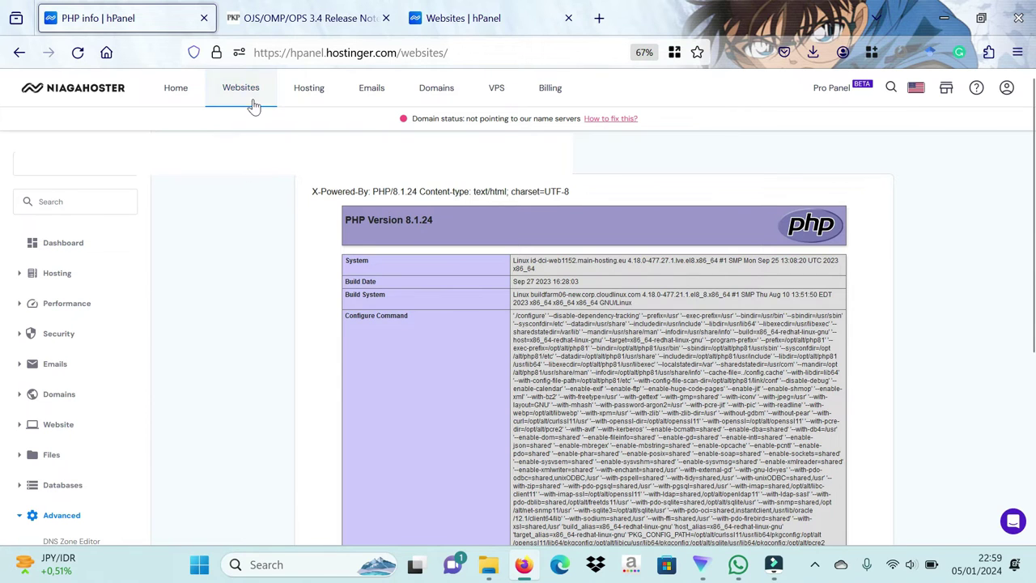
Step: Create an empty website on journal-online.my.id and open its management dashboard
{"action": "left_click", "coordinate": [479, 17]}
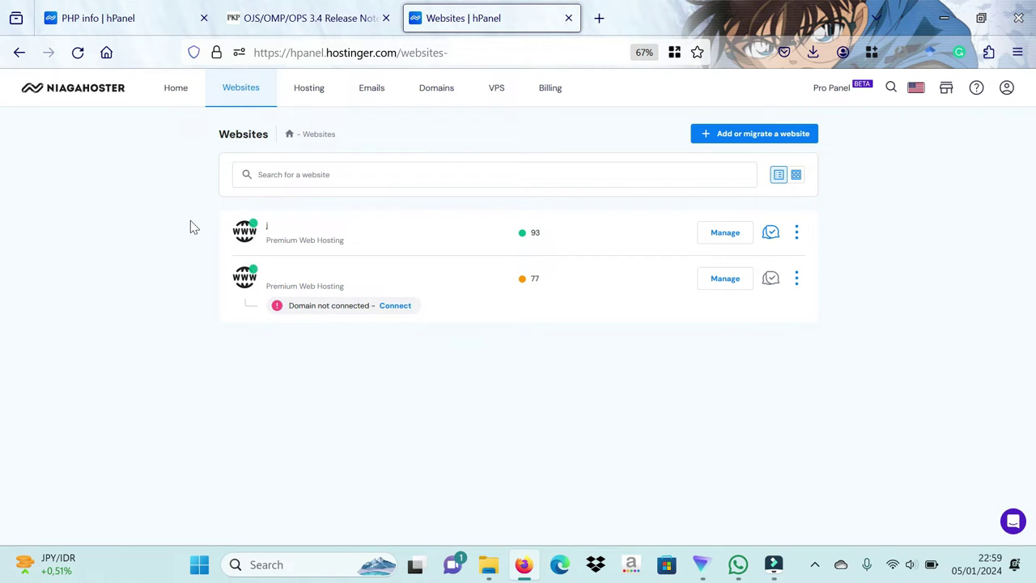
{"action": "left_click", "coordinate": [782, 136]}
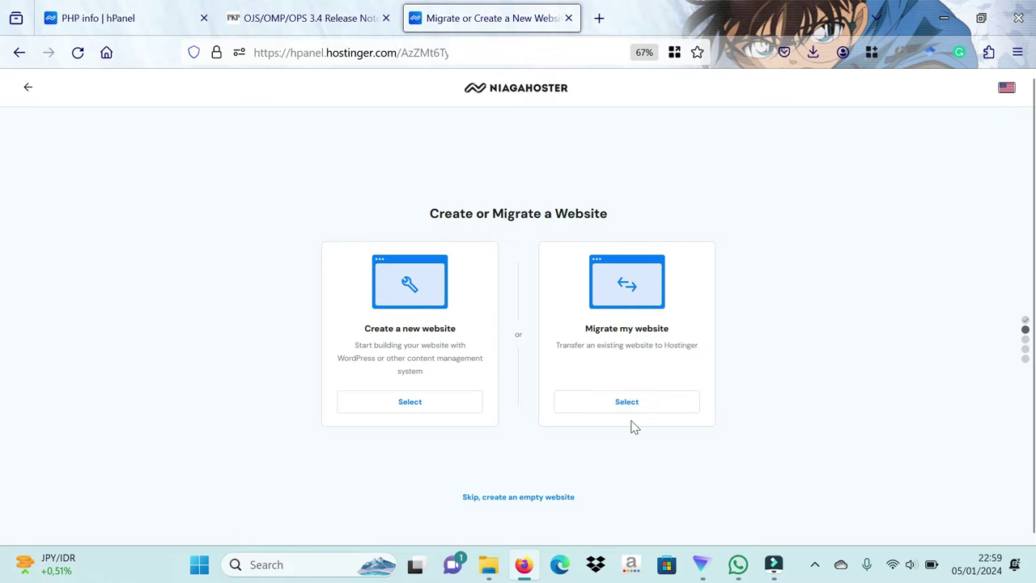
{"action": "left_click", "coordinate": [532, 502]}
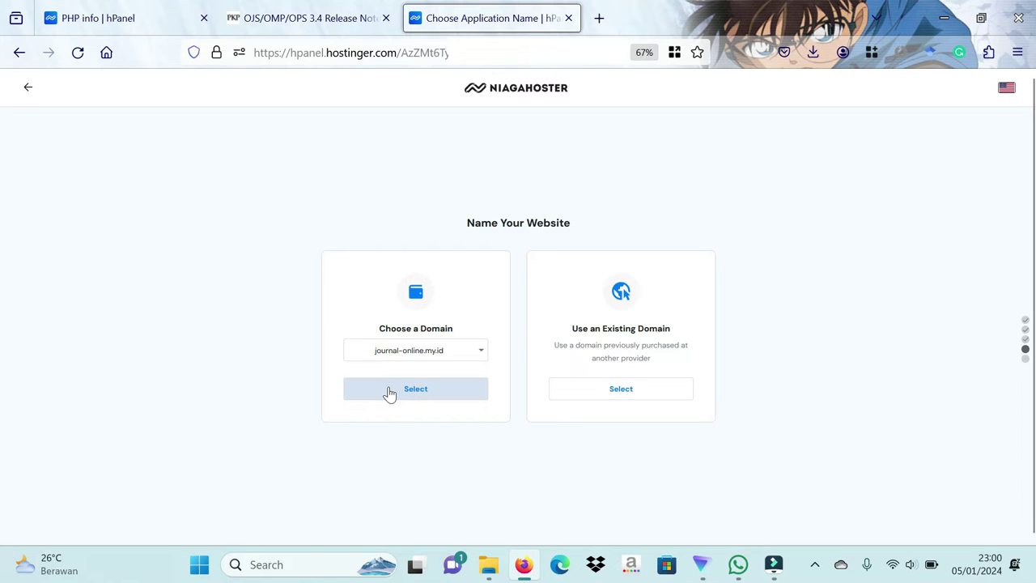
{"action": "left_click", "coordinate": [388, 388]}
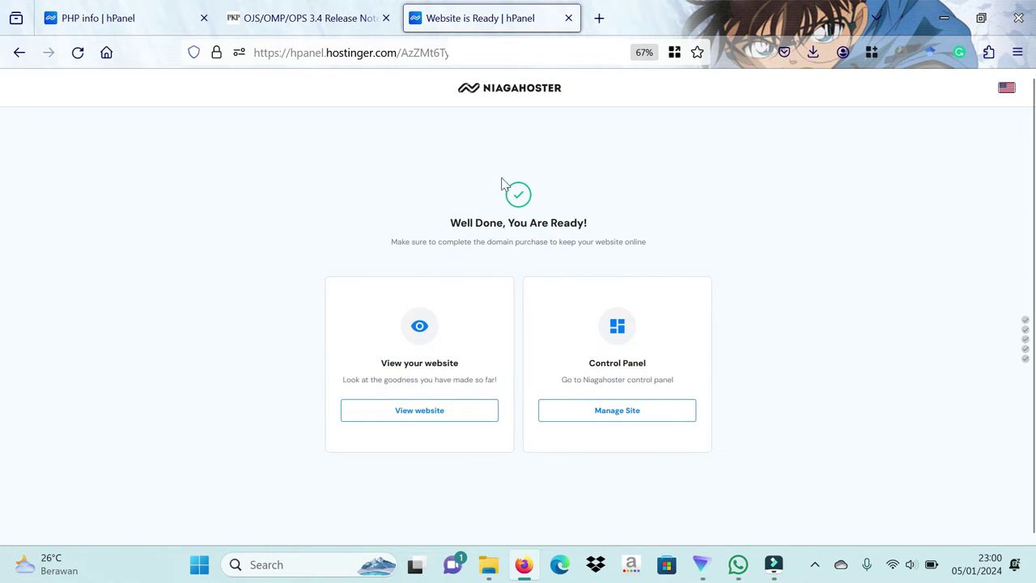
{"action": "left_click", "coordinate": [617, 418]}
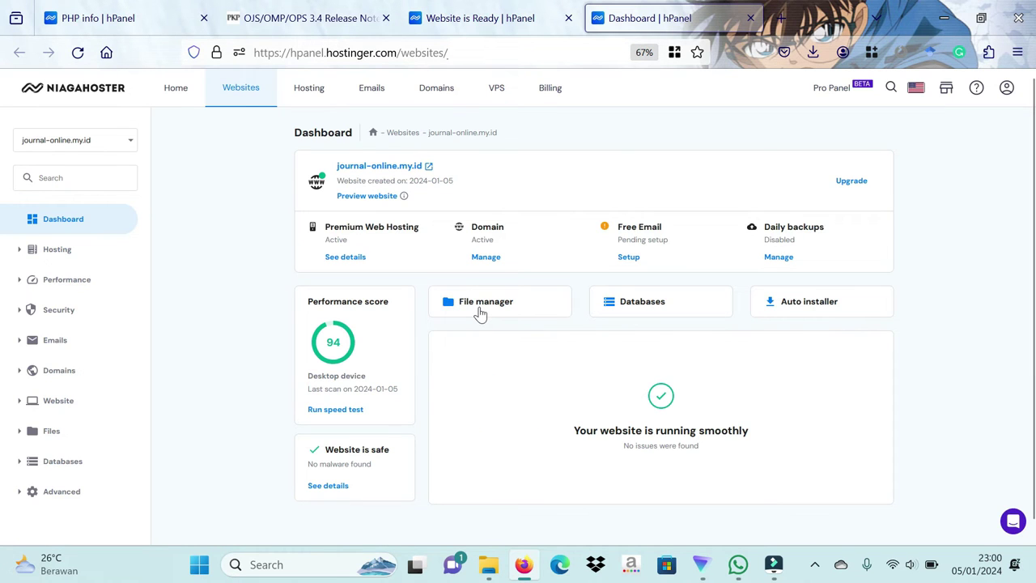
Step: Open the site's public_html folder in File Manager and bring up the upload options
{"action": "left_click", "coordinate": [479, 313]}
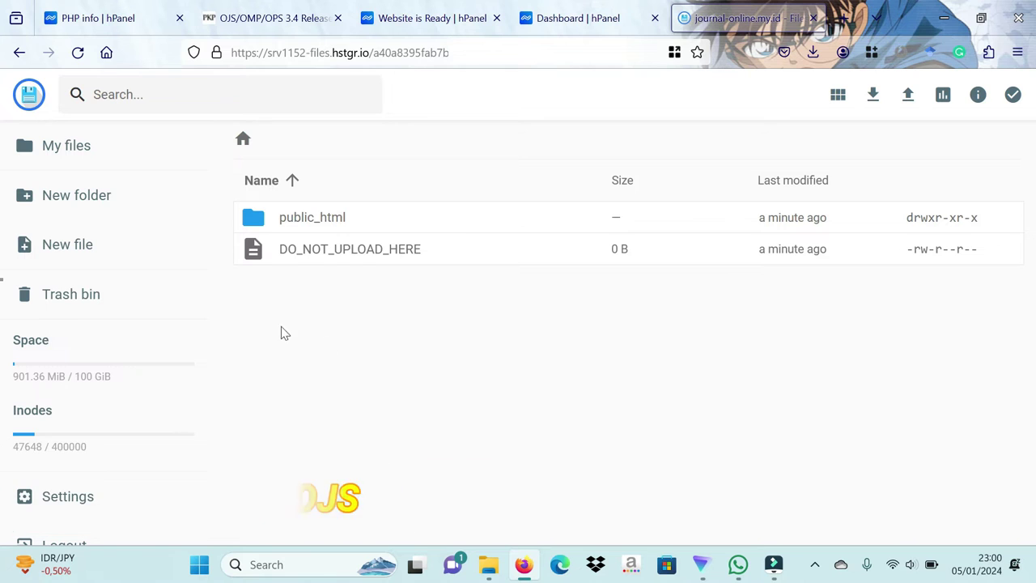
{"action": "double_click", "coordinate": [312, 227]}
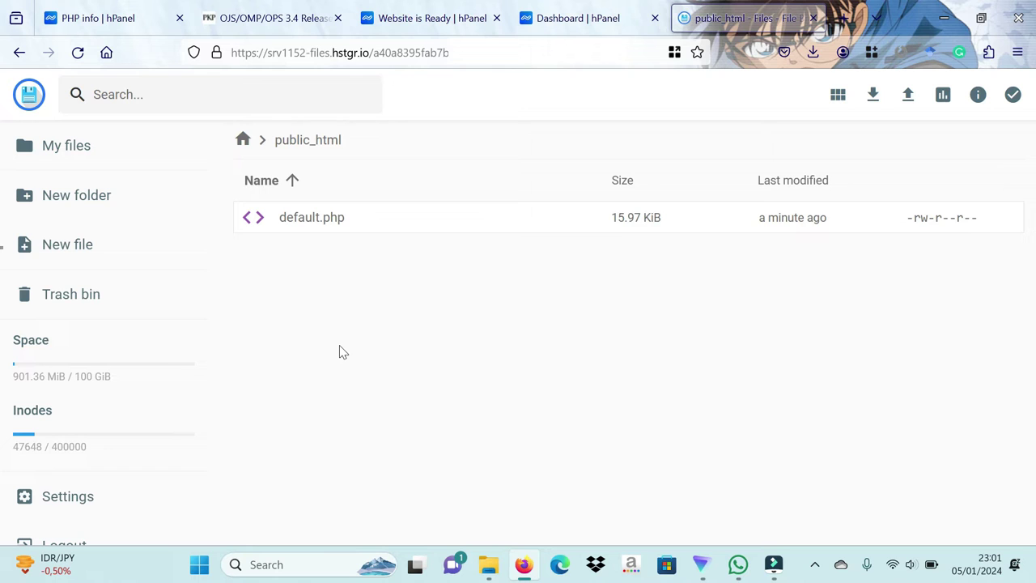
{"action": "left_click", "coordinate": [909, 95]}
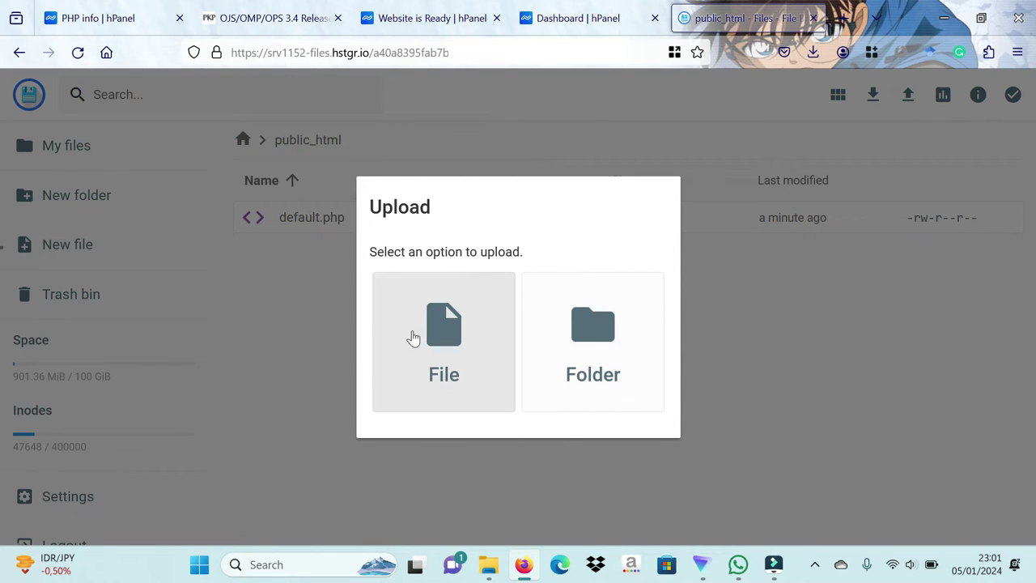
Step: Upload ojs-3.4.0-4.tar.gz from Downloads into public_html and select the archive
{"action": "left_click", "coordinate": [475, 338]}
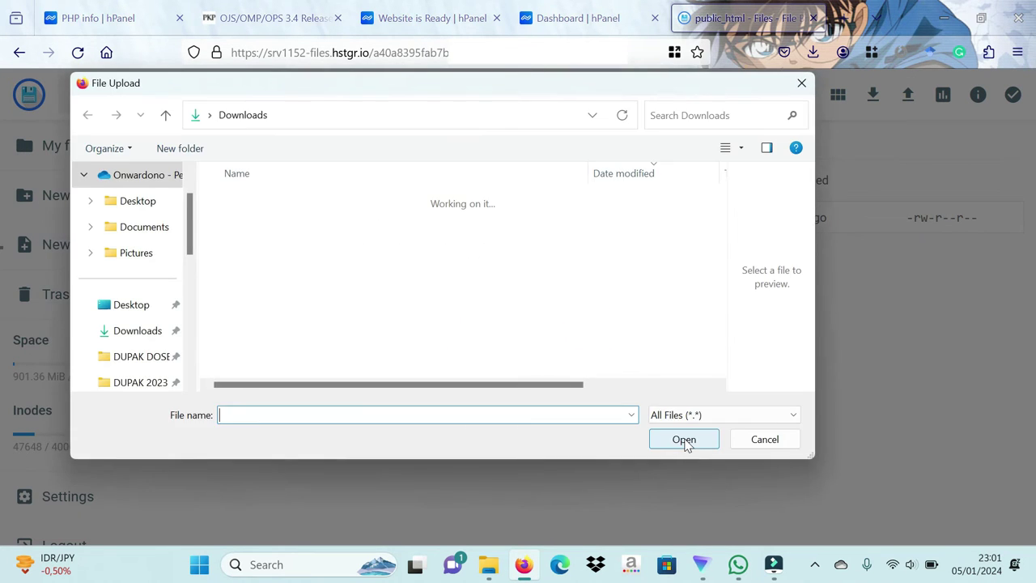
{"action": "left_click", "coordinate": [684, 439]}
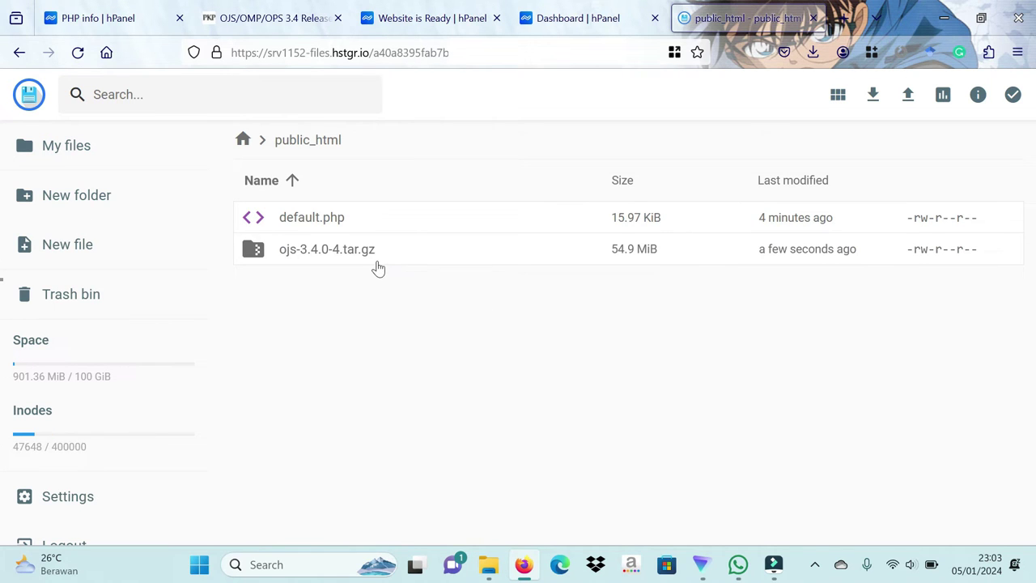
{"action": "left_click", "coordinate": [377, 259]}
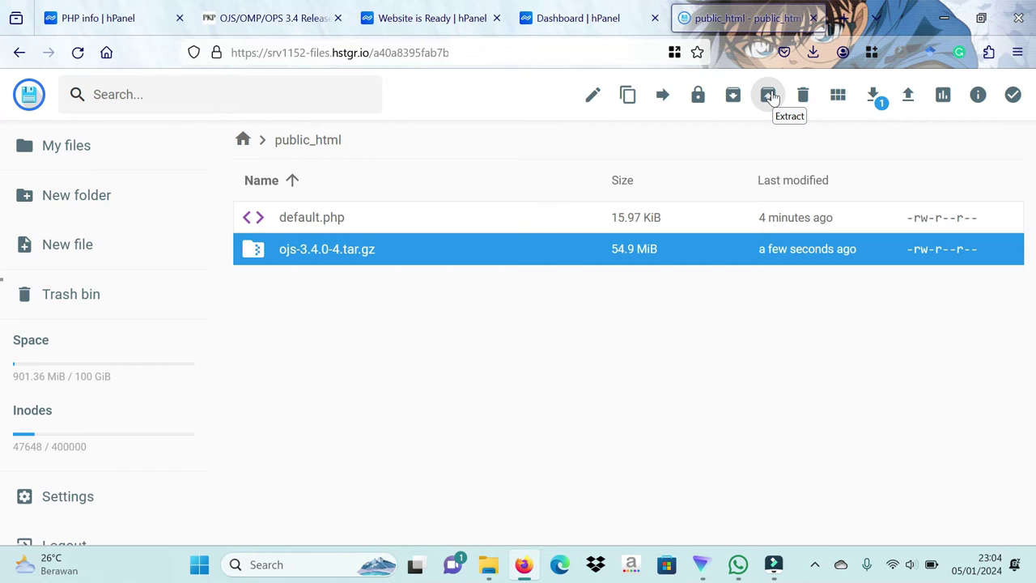
Step: Extract the OJS archive into a new folder named ojs
{"action": "left_click", "coordinate": [769, 95]}
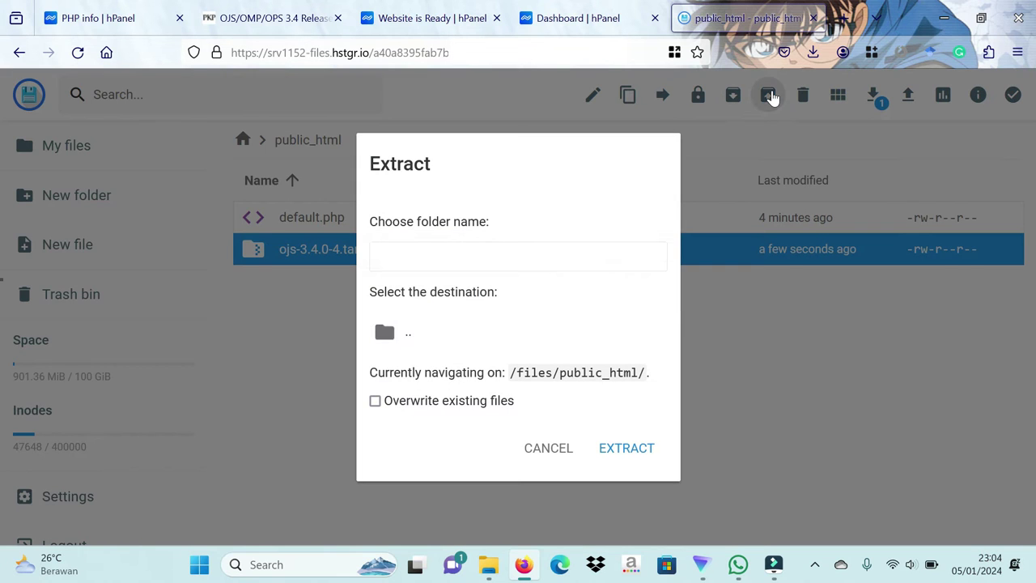
{"action": "type", "text": "ojs"}
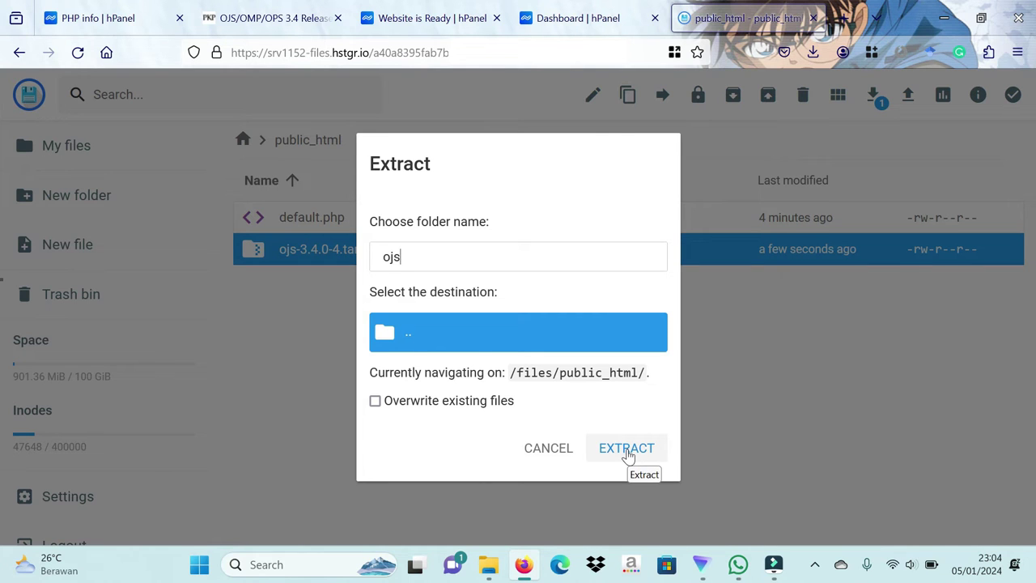
{"action": "left_click", "coordinate": [628, 450]}
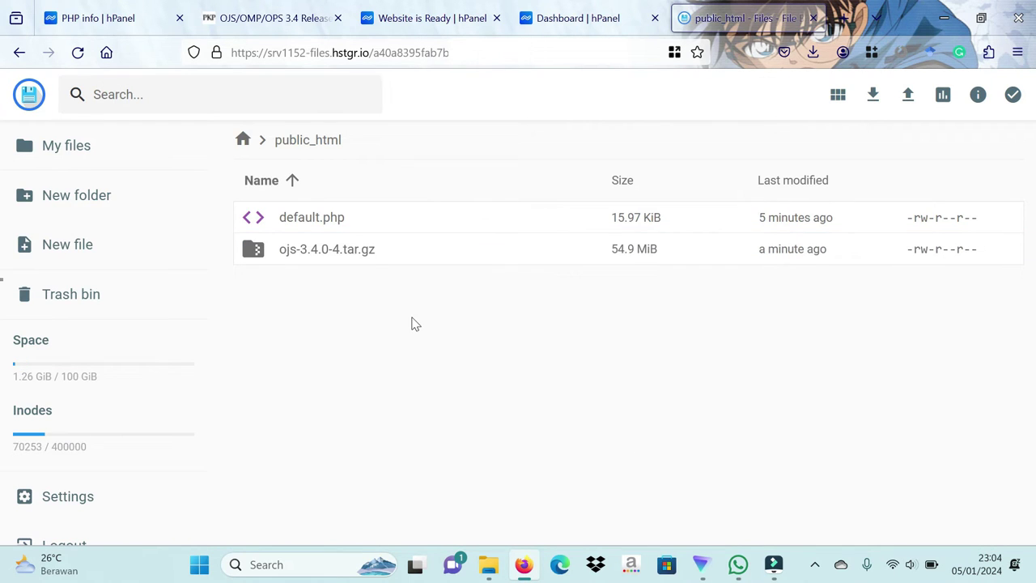
Step: Browse from the top-level listing into ojs/ojs-3.4.0-4 to view the extracted files
{"action": "left_click", "coordinate": [243, 140]}
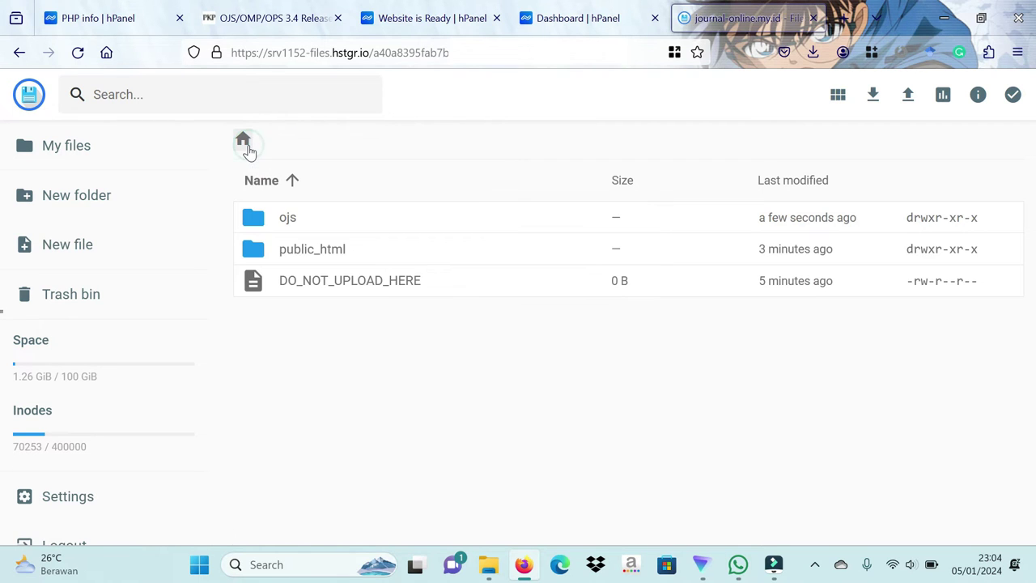
{"action": "left_click", "coordinate": [325, 223]}
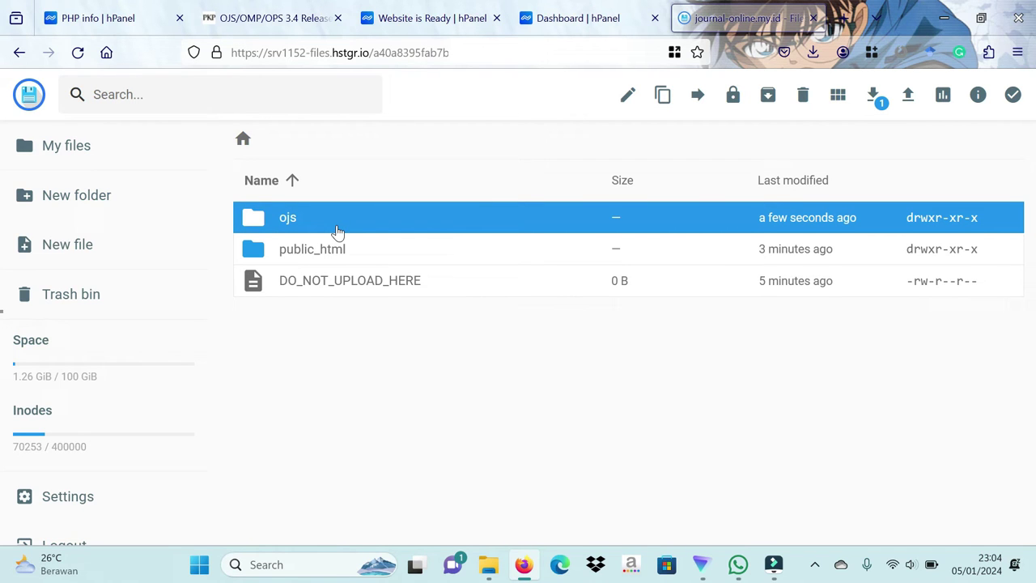
{"action": "left_click", "coordinate": [343, 259]}
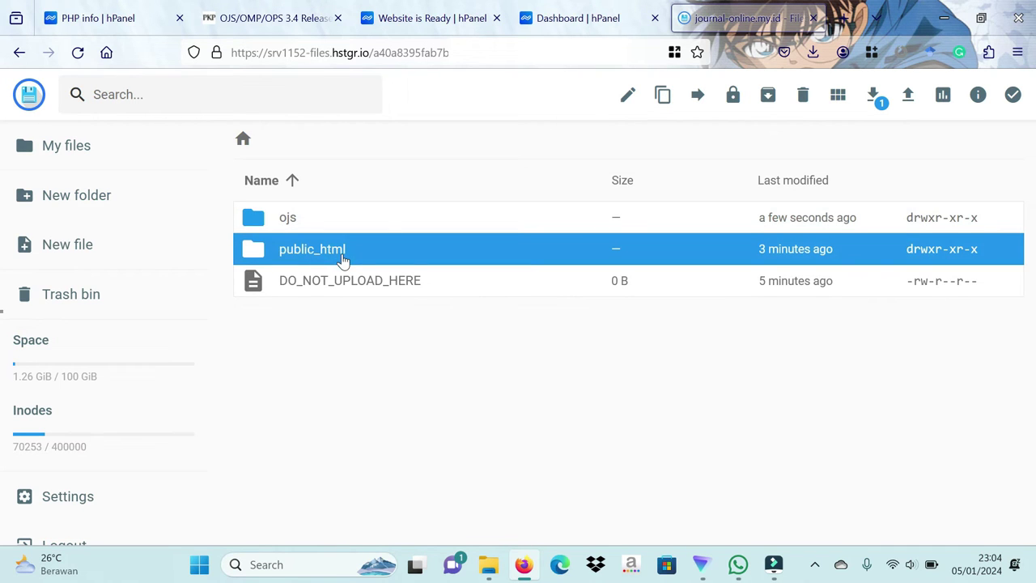
{"action": "left_click", "coordinate": [398, 229]}
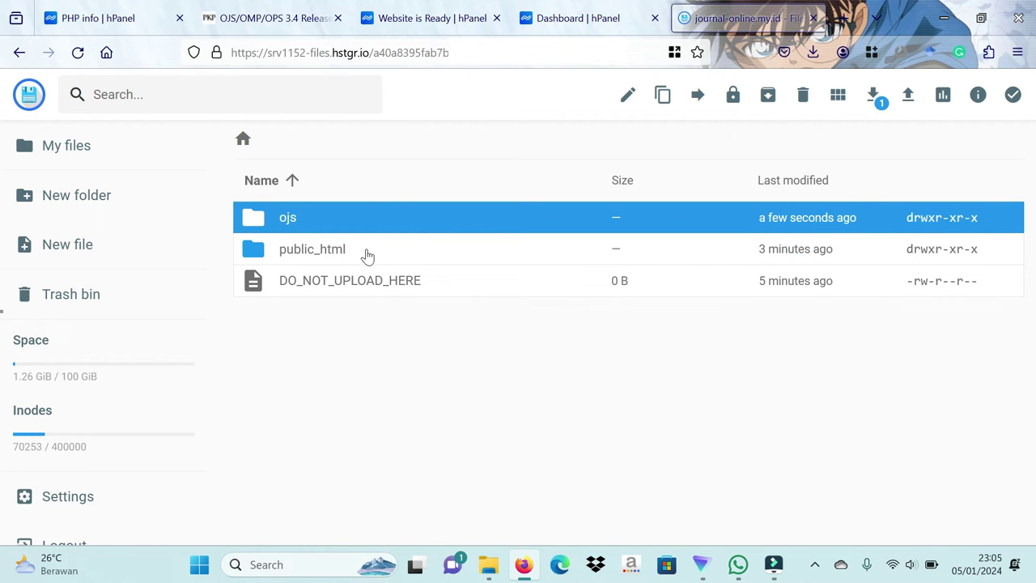
{"action": "double_click", "coordinate": [344, 227]}
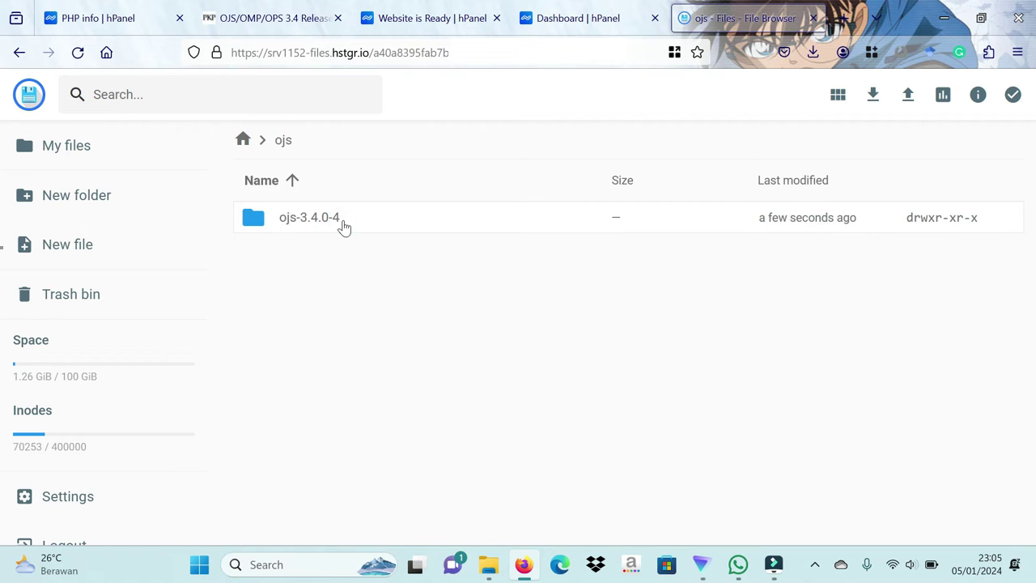
{"action": "double_click", "coordinate": [344, 227]}
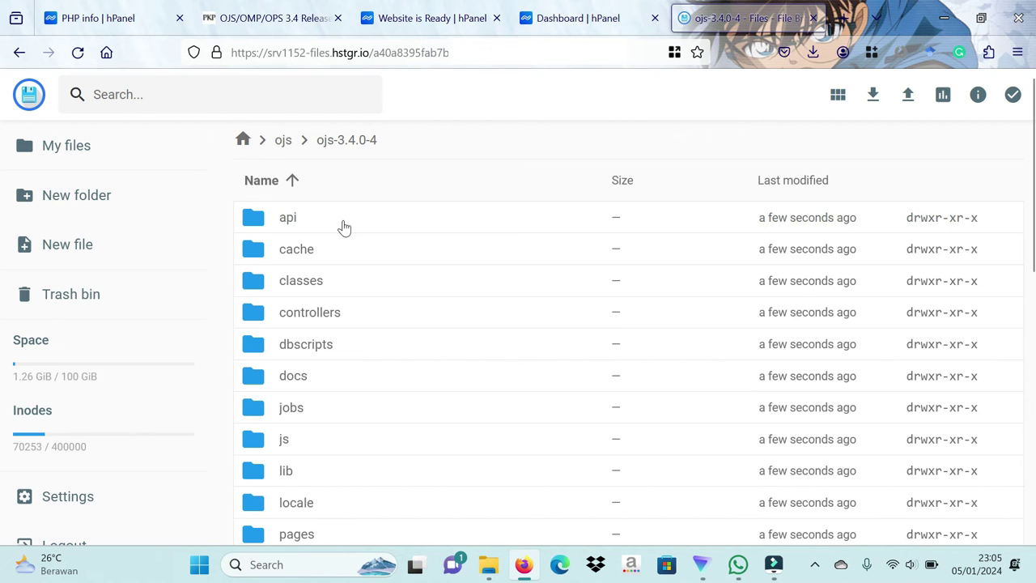
Step: Move every file and folder in ojs-3.4.0-4 directly into public_html
{"action": "left_click", "coordinate": [377, 230]}
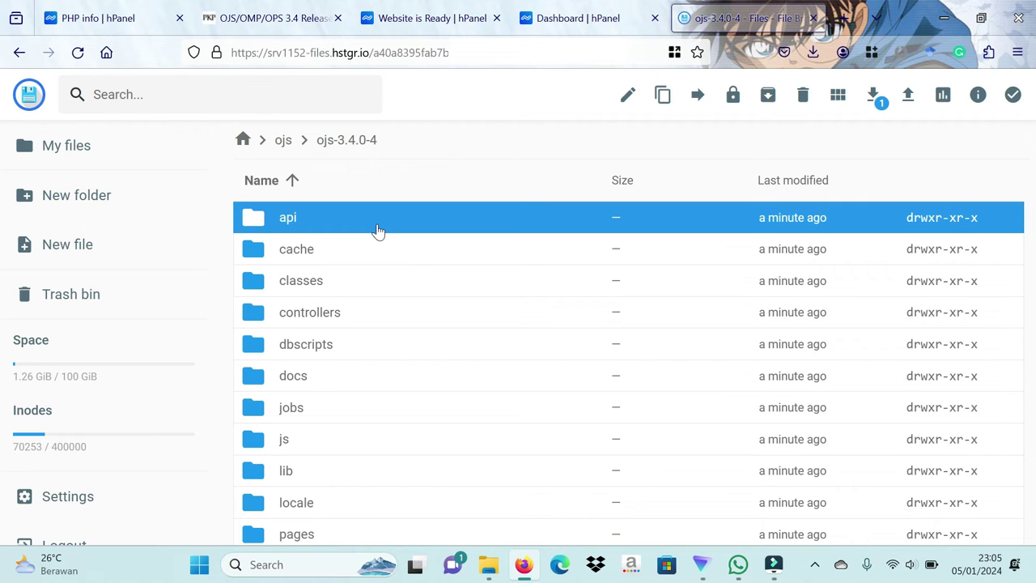
{"action": "key", "text": "ctrl+a"}
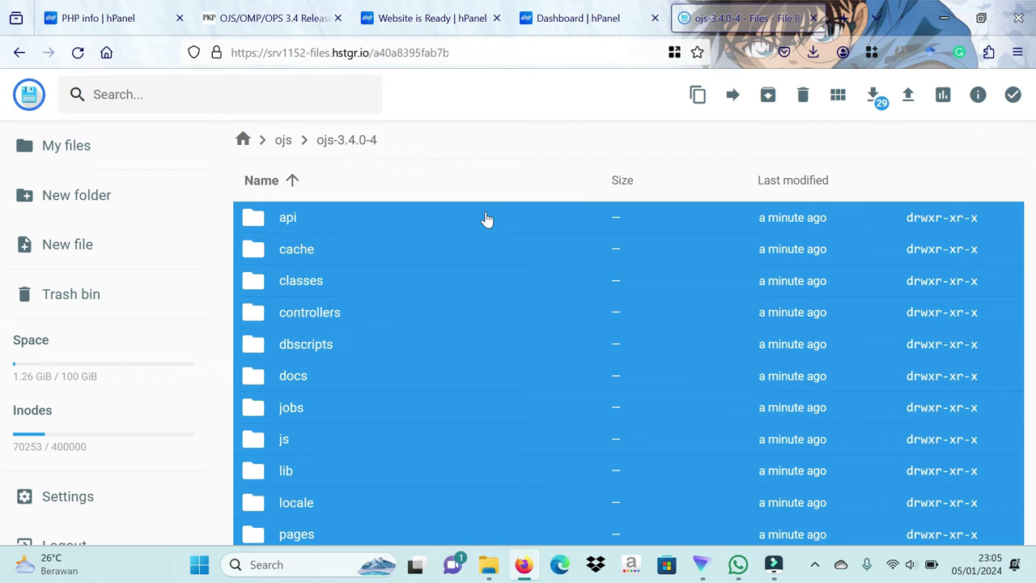
{"action": "left_click", "coordinate": [732, 95]}
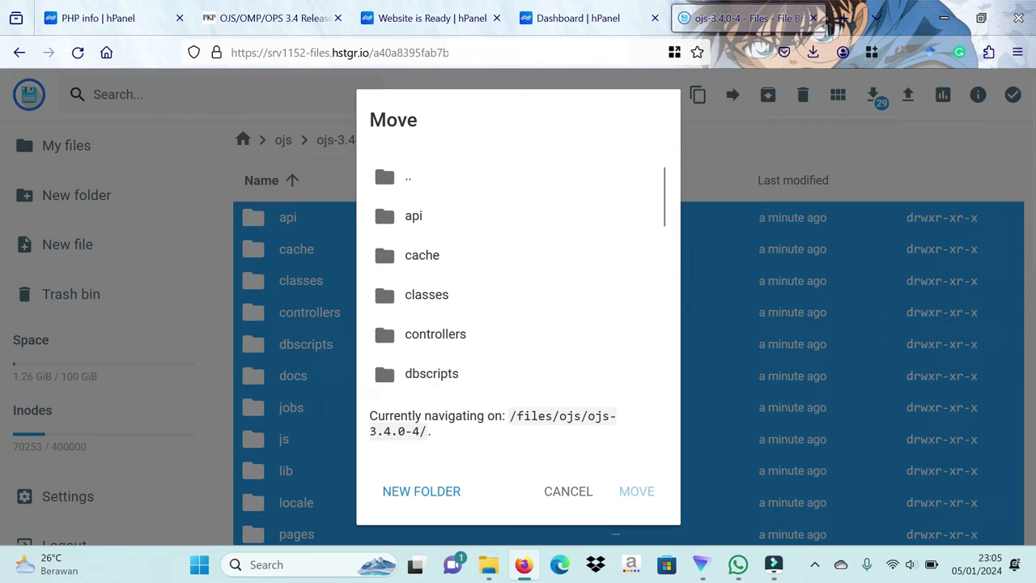
{"action": "left_click", "coordinate": [404, 191]}
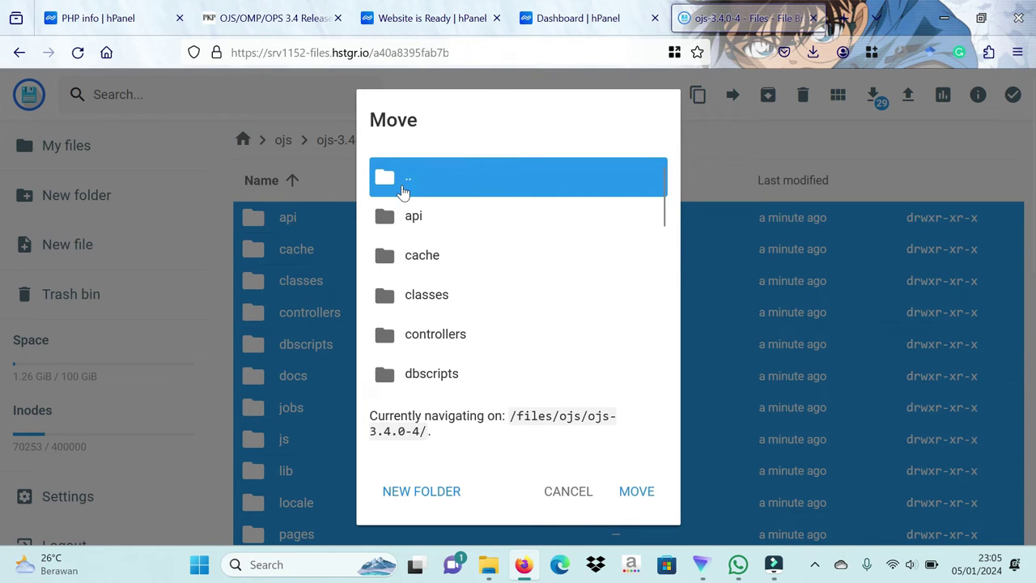
{"action": "double_click", "coordinate": [409, 190]}
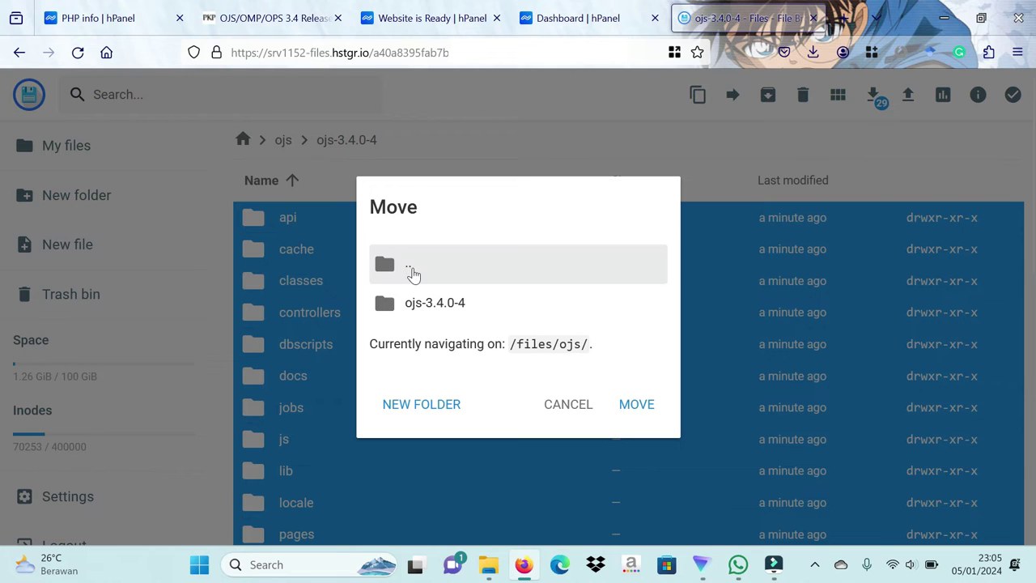
{"action": "double_click", "coordinate": [410, 271]}
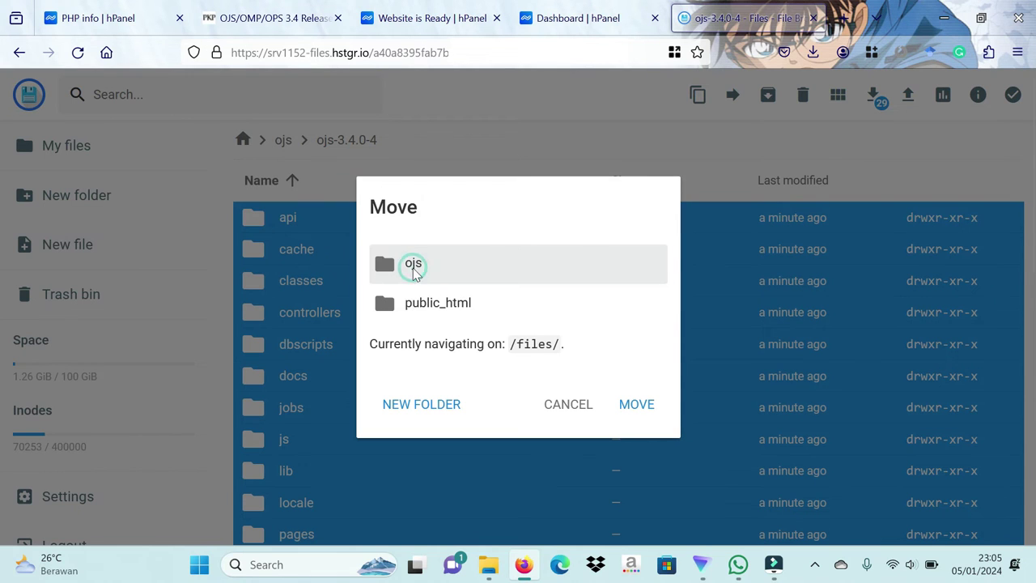
{"action": "left_click", "coordinate": [420, 312]}
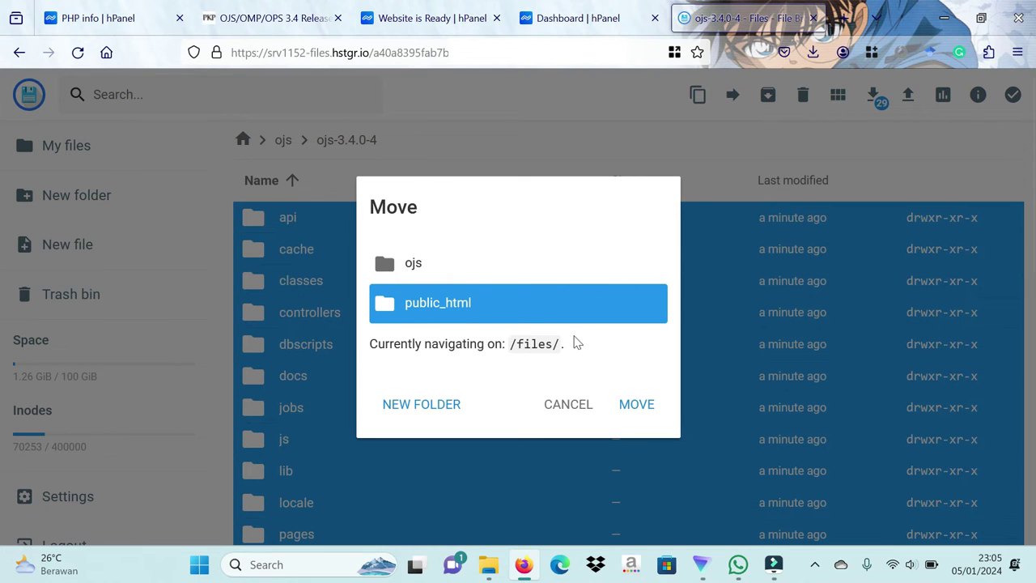
{"action": "left_click", "coordinate": [635, 405]}
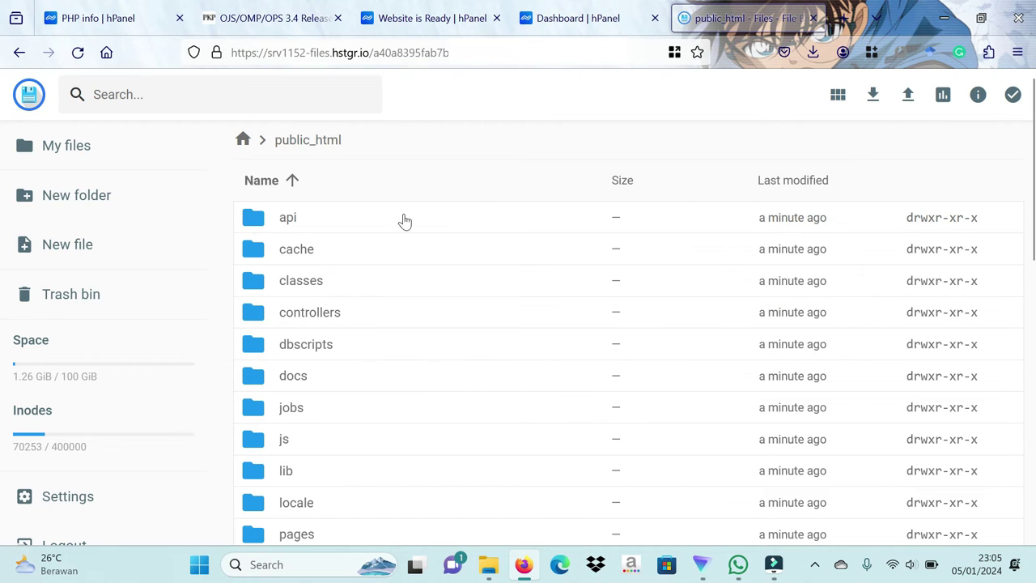
Step: Confirm ojs-3.4.0-4 is empty, then delete the leftover ojs folder
{"action": "left_click", "coordinate": [243, 143]}
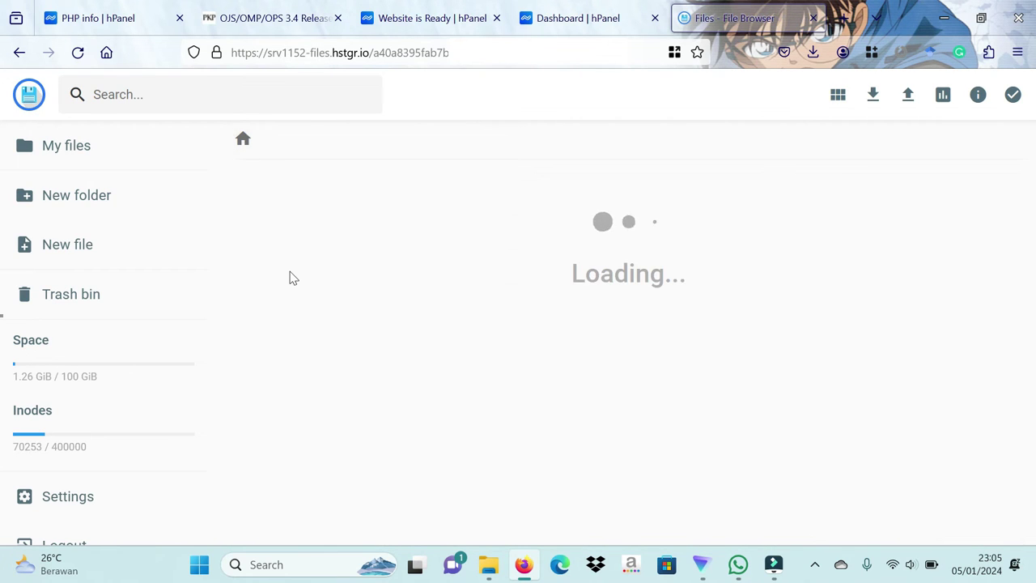
{"action": "double_click", "coordinate": [291, 220]}
{"action": "double_click", "coordinate": [292, 221]}
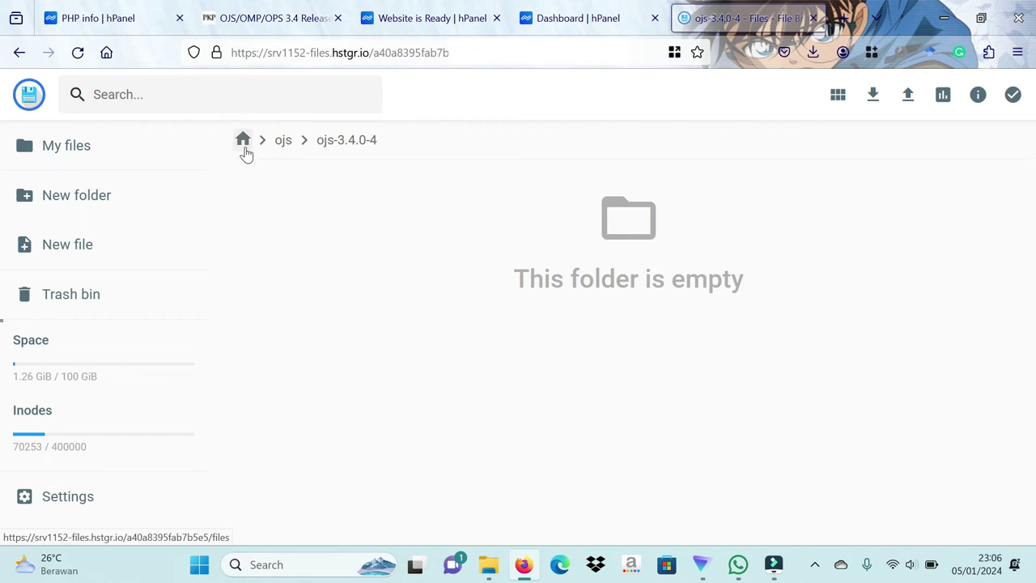
{"action": "left_click", "coordinate": [243, 139]}
{"action": "left_click", "coordinate": [319, 229]}
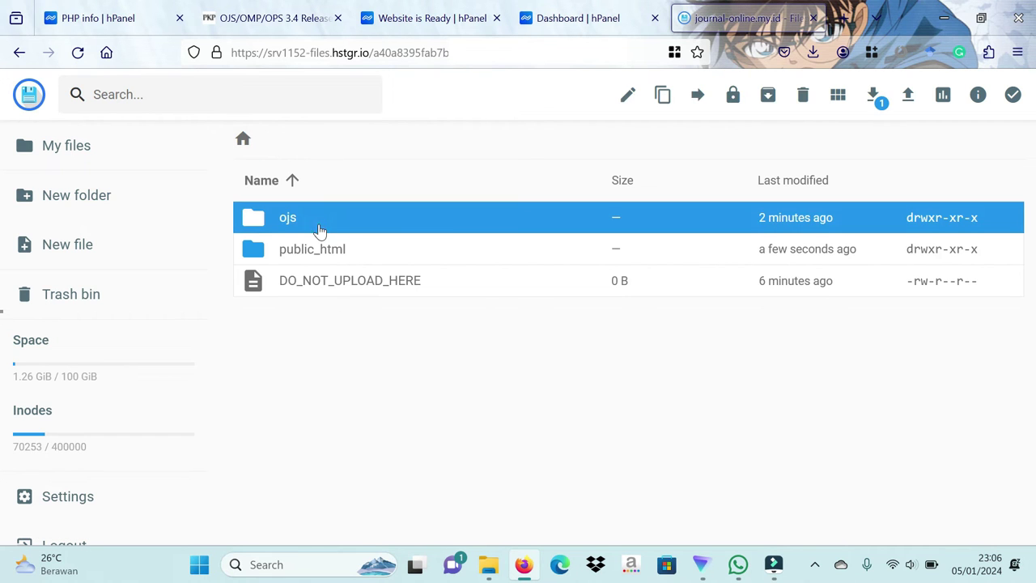
{"action": "left_click", "coordinate": [803, 95]}
{"action": "left_click", "coordinate": [631, 348]}
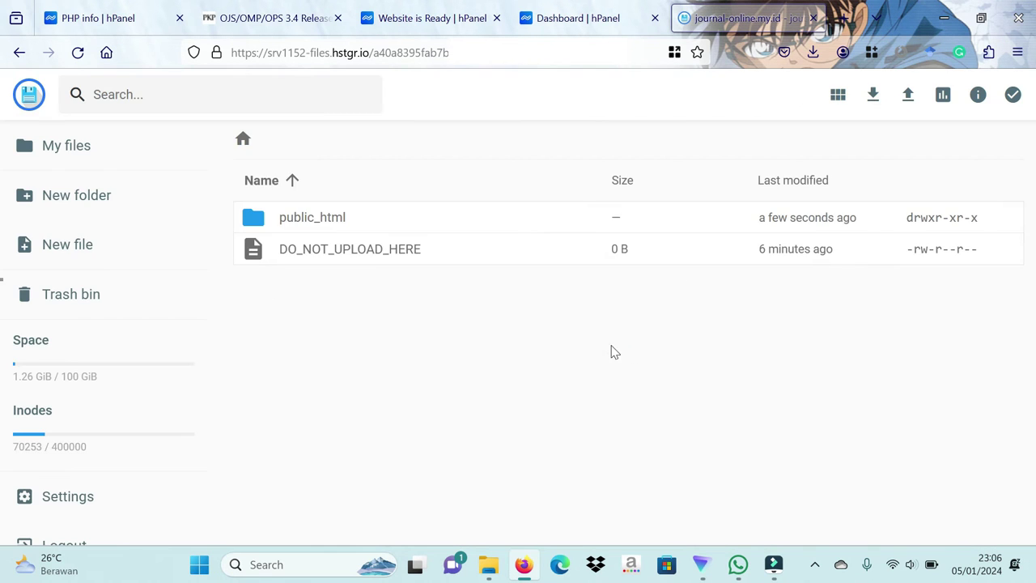
Step: Create a new empty folder named files inside public_html
{"action": "double_click", "coordinate": [332, 229]}
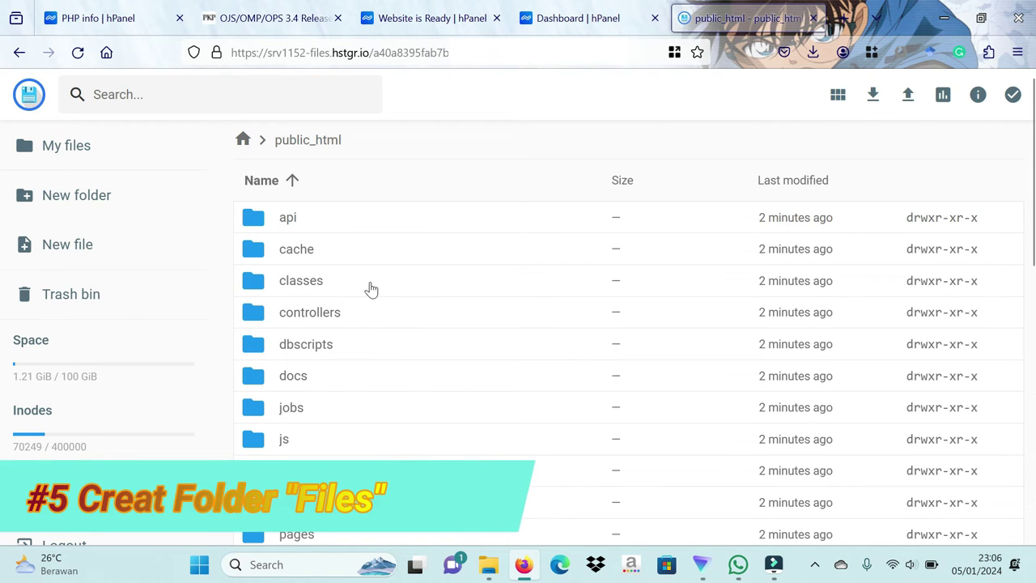
{"action": "left_click", "coordinate": [105, 202]}
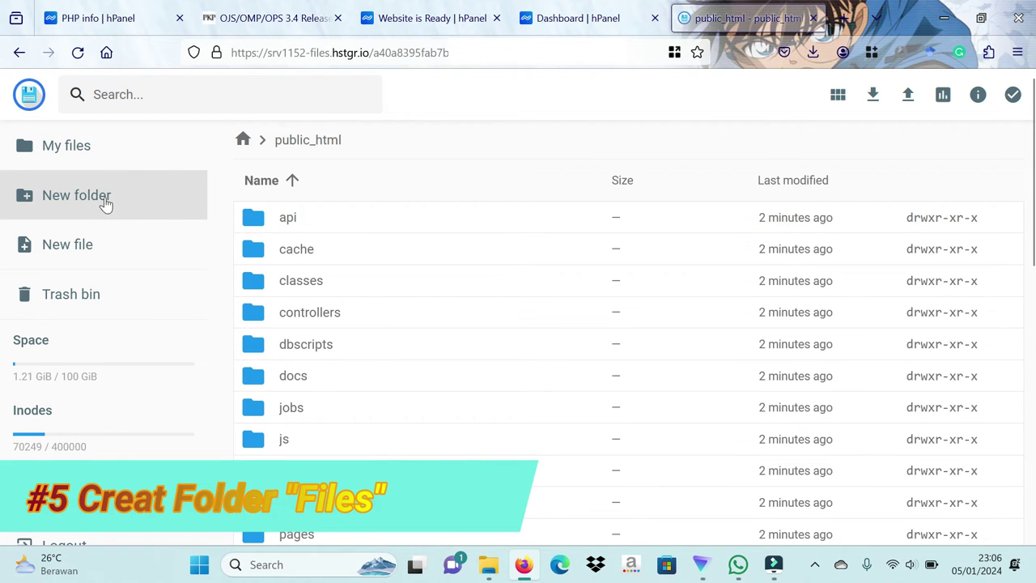
{"action": "type", "text": "files"}
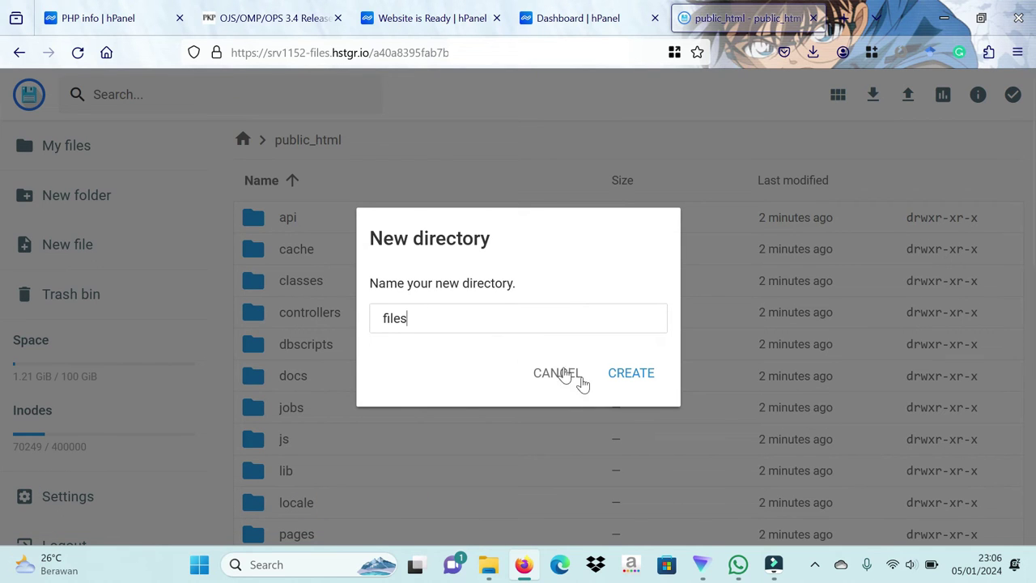
{"action": "left_click", "coordinate": [631, 383]}
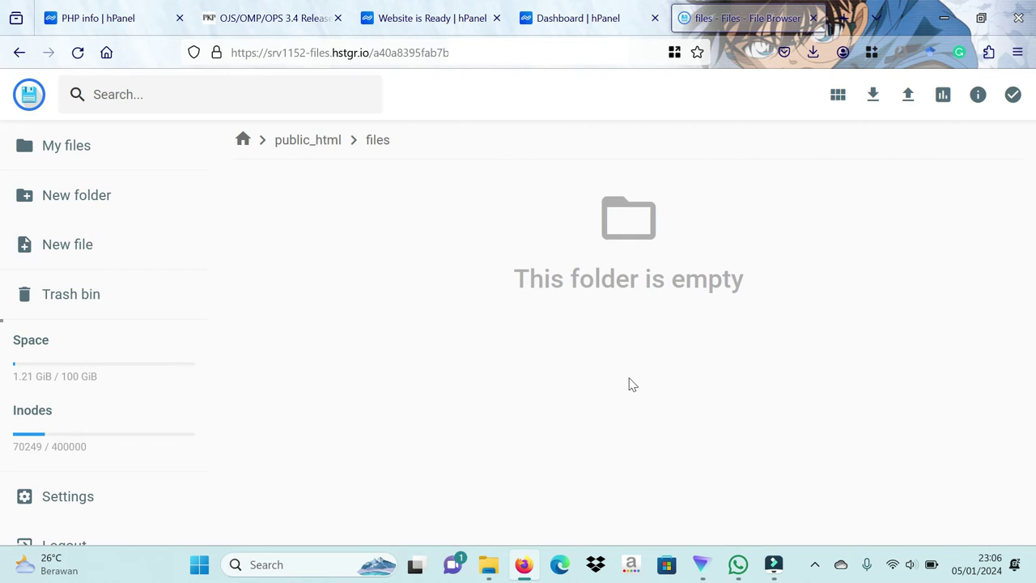
{"action": "left_click", "coordinate": [309, 145]}
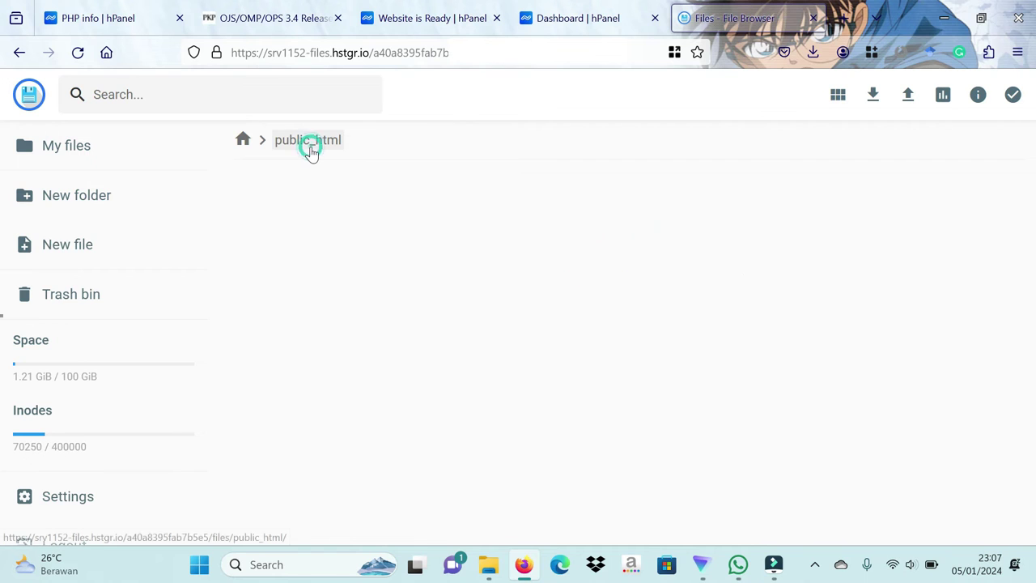
{"action": "left_click", "coordinate": [342, 421]}
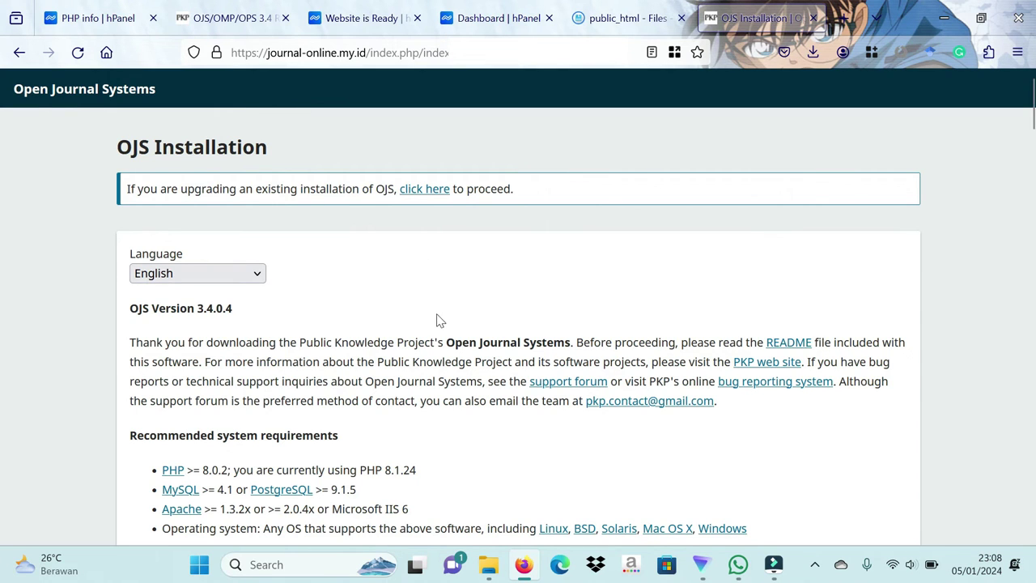
Step: Scroll the OJS 3.4.0.4 installer past the writable-directory checks to the Administrator Account section
{"action": "scroll", "coordinate": [438, 321], "scroll_direction": "down", "scroll_amount": 2}
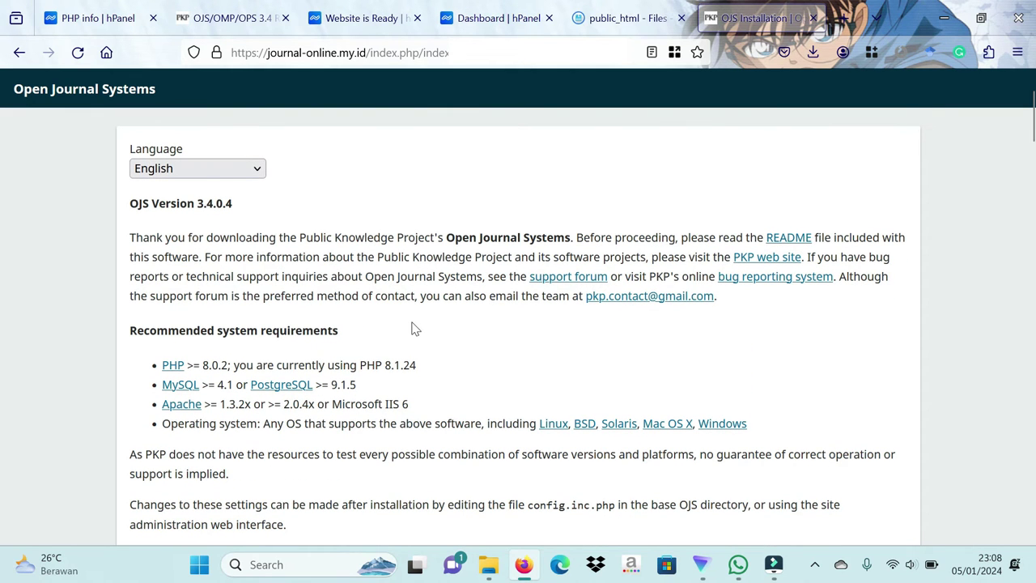
{"action": "scroll", "coordinate": [411, 327], "scroll_direction": "down", "scroll_amount": 5}
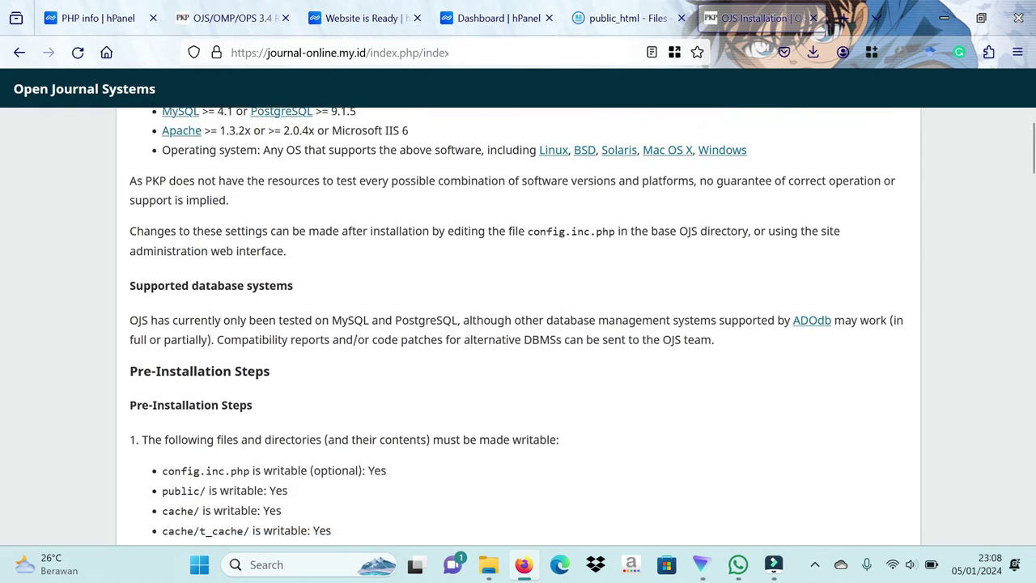
{"action": "scroll", "coordinate": [411, 328], "scroll_direction": "down", "scroll_amount": 1}
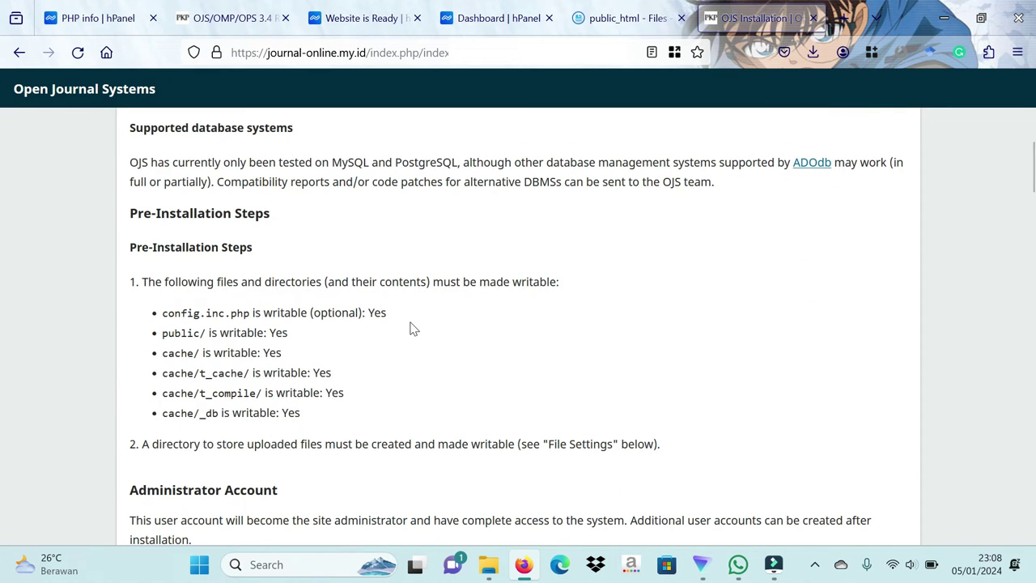
{"action": "scroll", "coordinate": [410, 328], "scroll_direction": "down", "scroll_amount": 4}
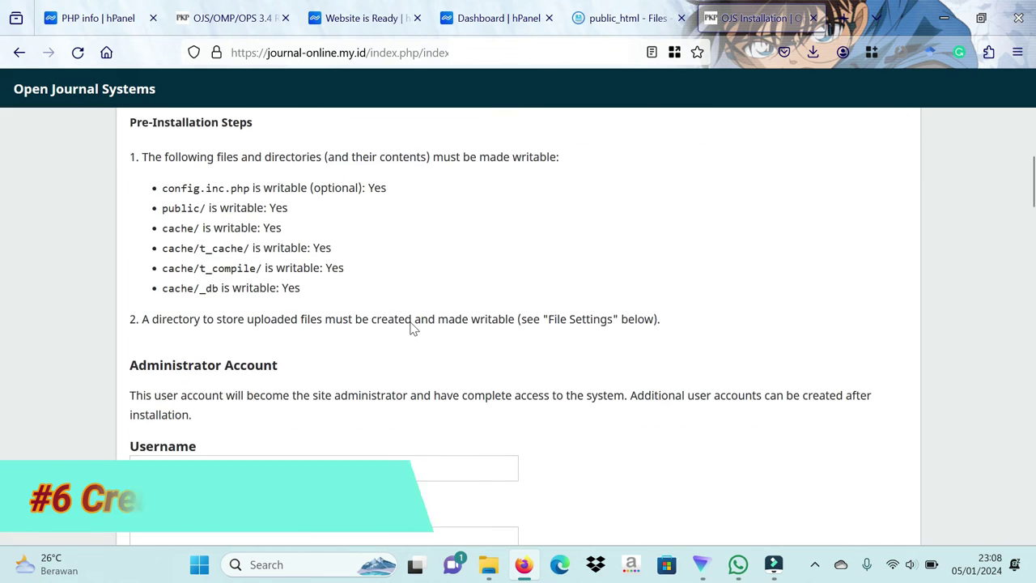
{"action": "scroll", "coordinate": [412, 329], "scroll_direction": "down", "scroll_amount": 1}
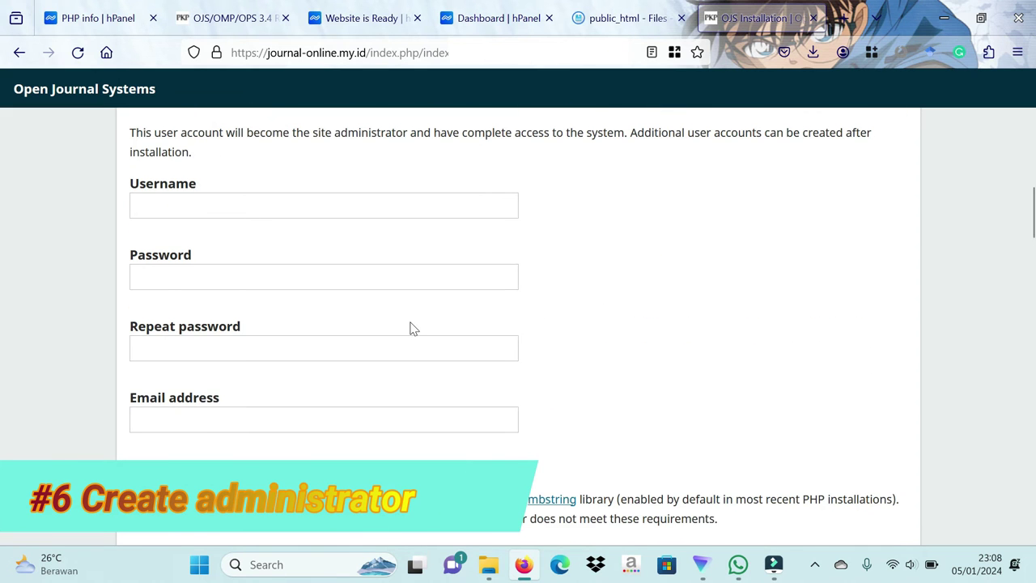
{"action": "scroll", "coordinate": [411, 328], "scroll_direction": "up", "scroll_amount": 1}
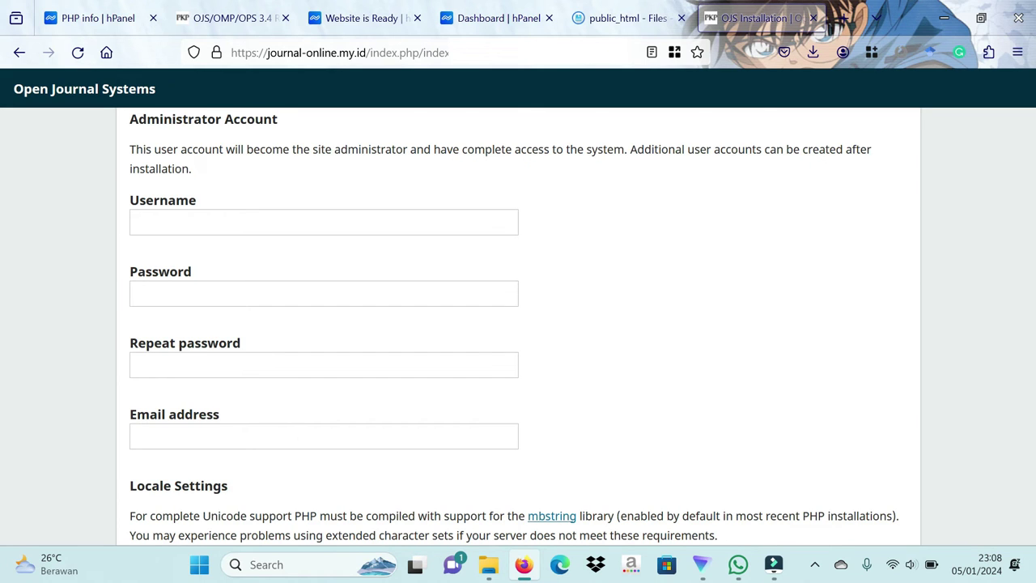
Step: Enter admin as the administrator username and type the matching password twice
{"action": "left_click", "coordinate": [324, 224]}
{"action": "type", "text": "admin"}
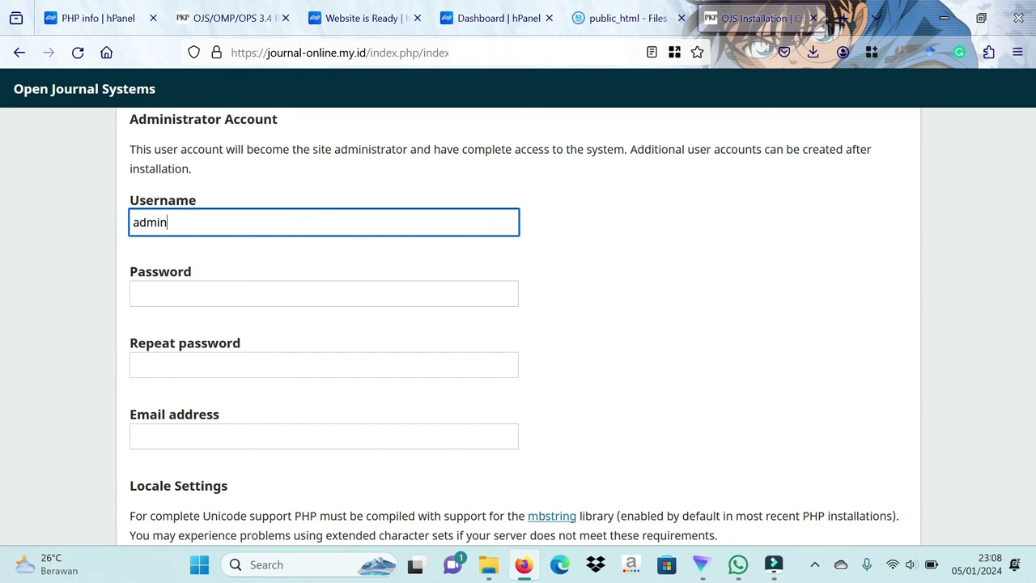
{"action": "left_click", "coordinate": [324, 293]}
{"action": "type", "text": "•••••••••"}
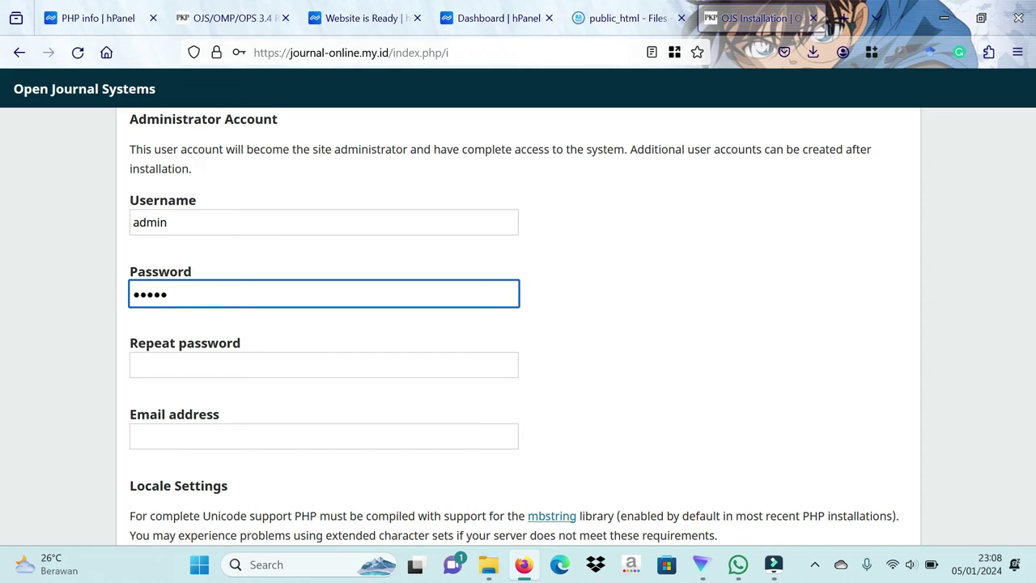
{"action": "left_click", "coordinate": [324, 366]}
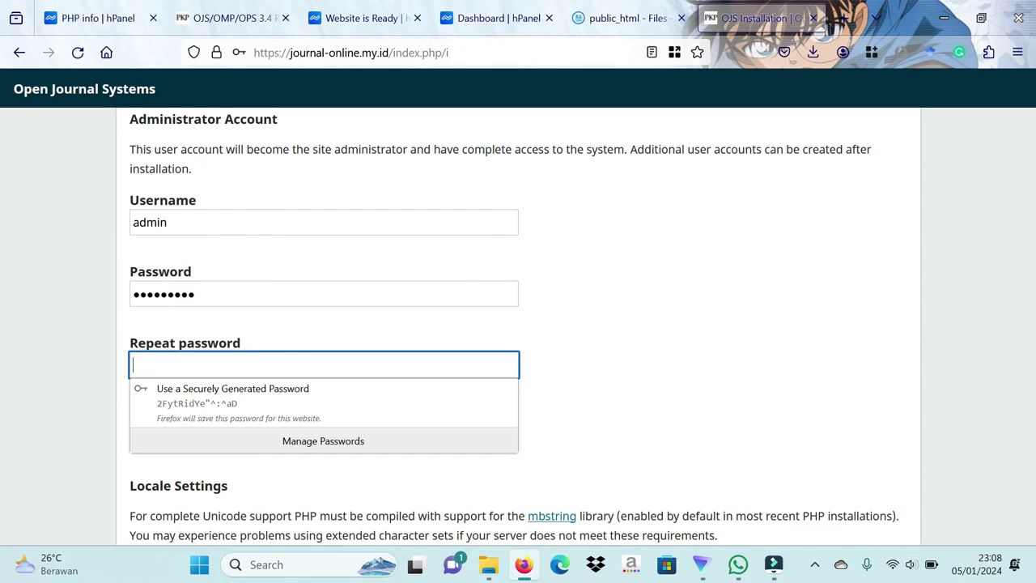
{"action": "type", "text": "•••••••••"}
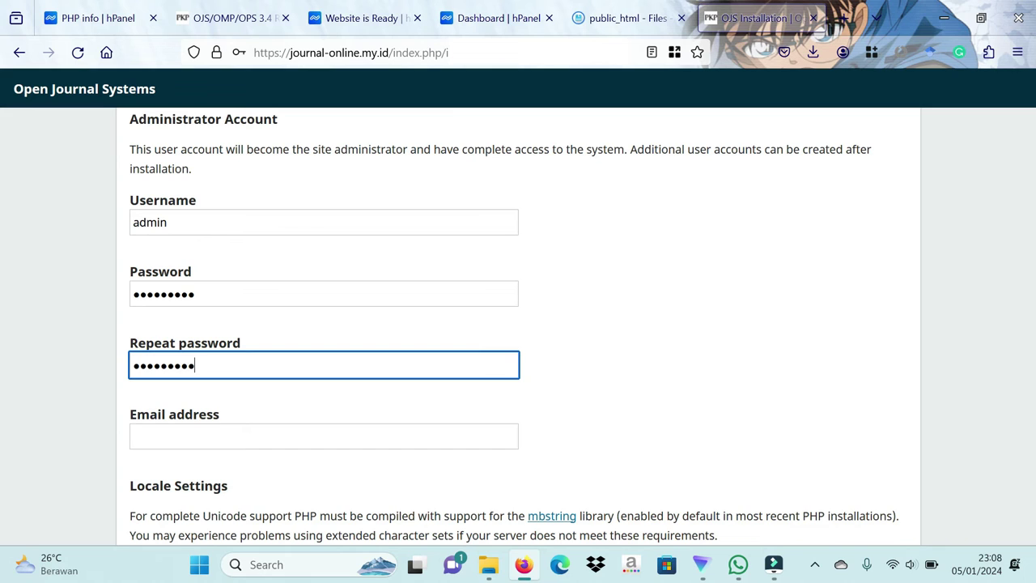
Step: Fill in an administrator e-mail on the journal-online.my.id domain, then scroll through the locale settings
{"action": "left_click", "coordinate": [324, 436]}
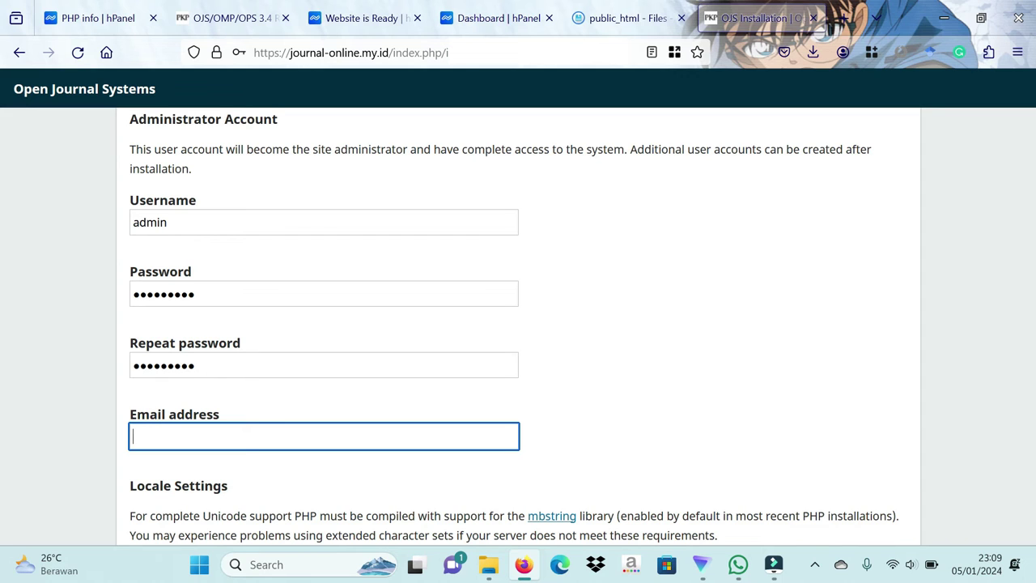
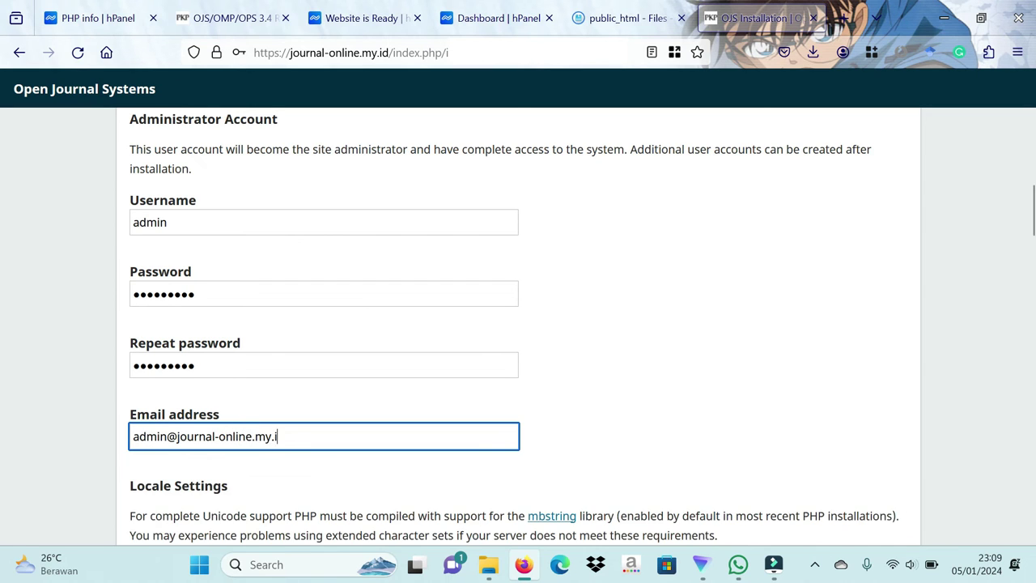
{"action": "left_click", "coordinate": [631, 377]}
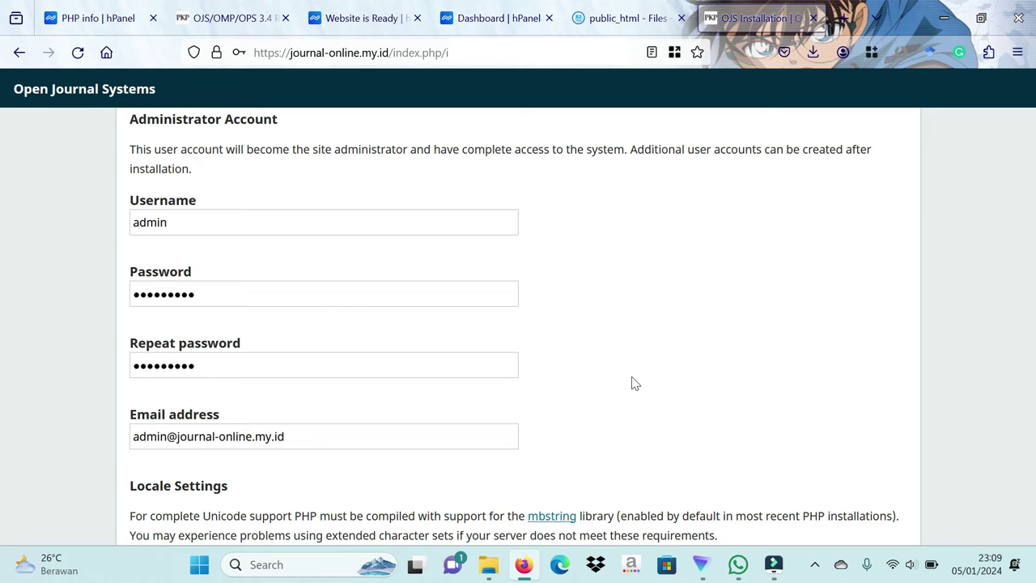
{"action": "scroll", "coordinate": [635, 383], "scroll_direction": "down", "scroll_amount": 5}
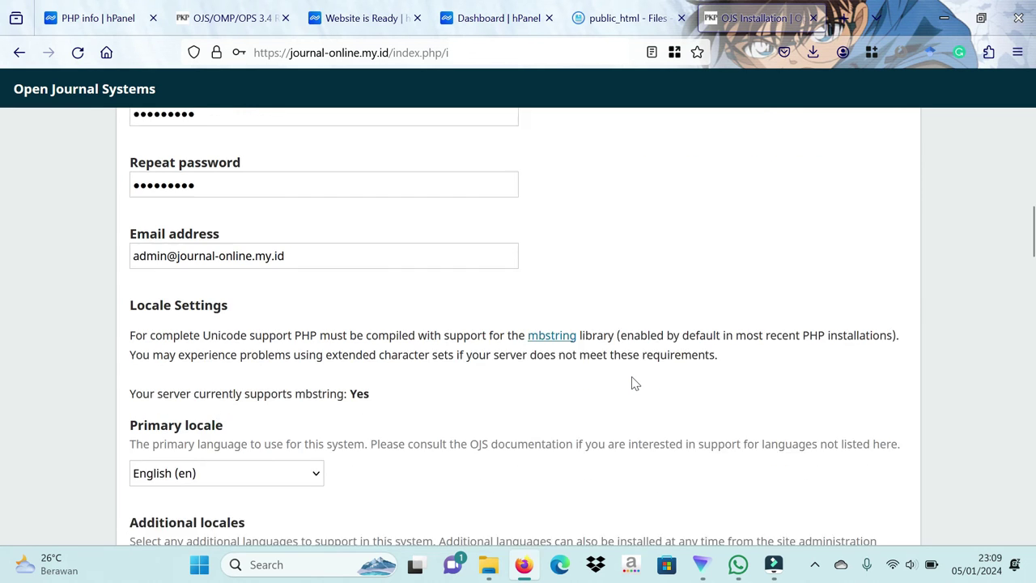
{"action": "scroll", "coordinate": [634, 383], "scroll_direction": "down", "scroll_amount": 6}
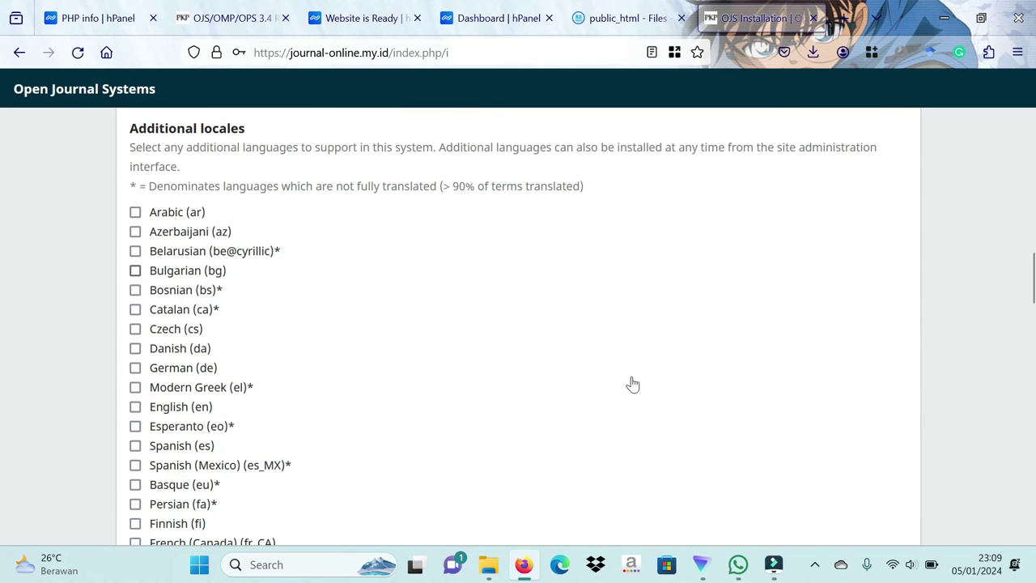
{"action": "scroll", "coordinate": [634, 384], "scroll_direction": "down", "scroll_amount": 10}
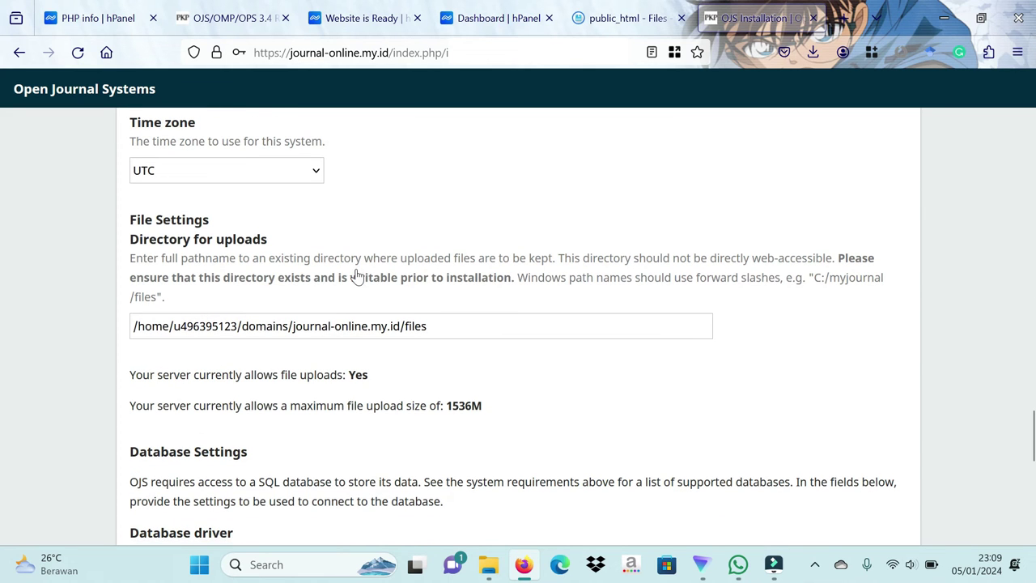
Step: Keep the time zone at UTC and insert public_html/ before files in the uploads directory path
{"action": "left_click", "coordinate": [250, 179]}
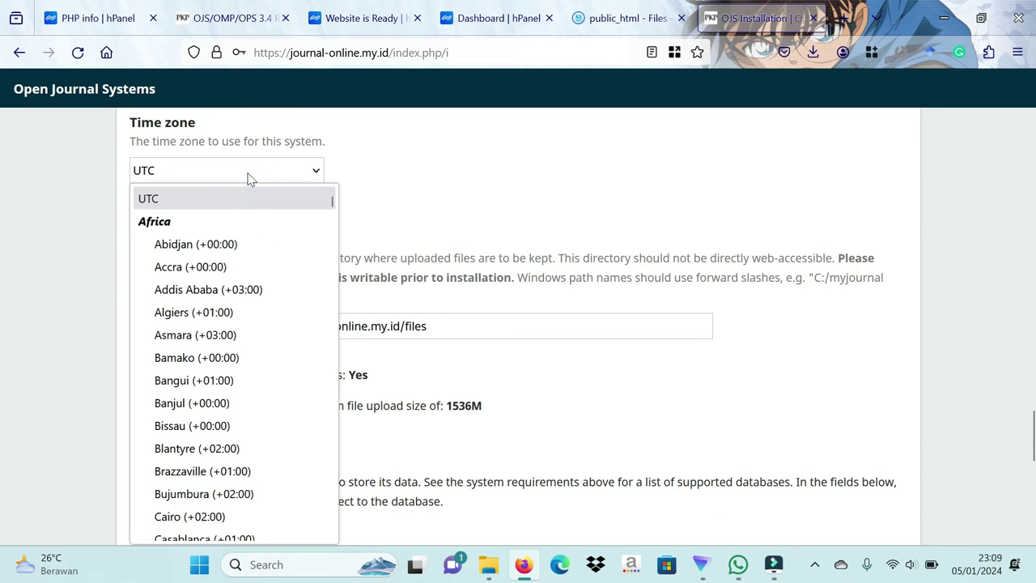
{"action": "left_click", "coordinate": [248, 175]}
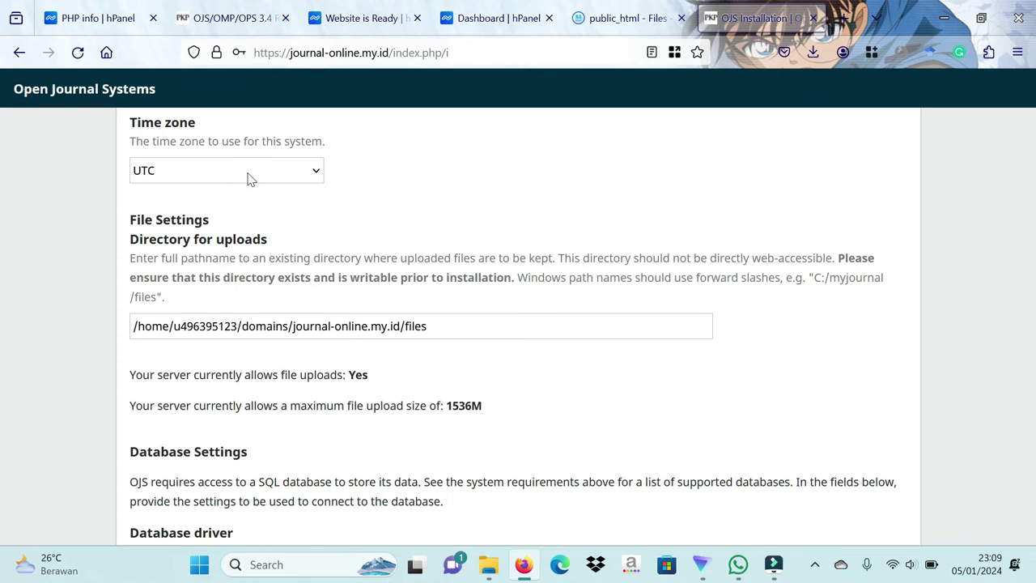
{"action": "left_click", "coordinate": [403, 325]}
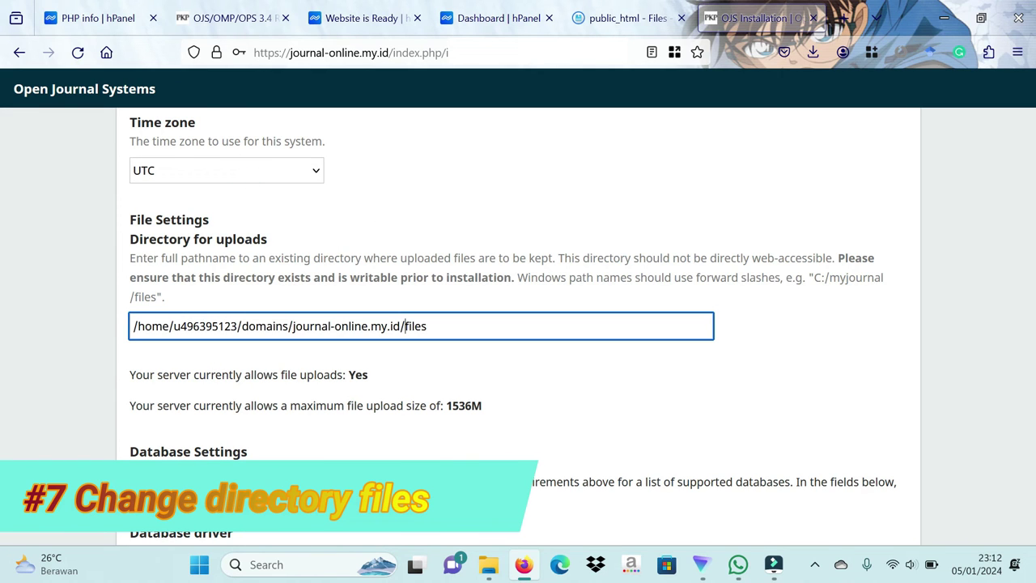
{"action": "type", "text": "public_html/"}
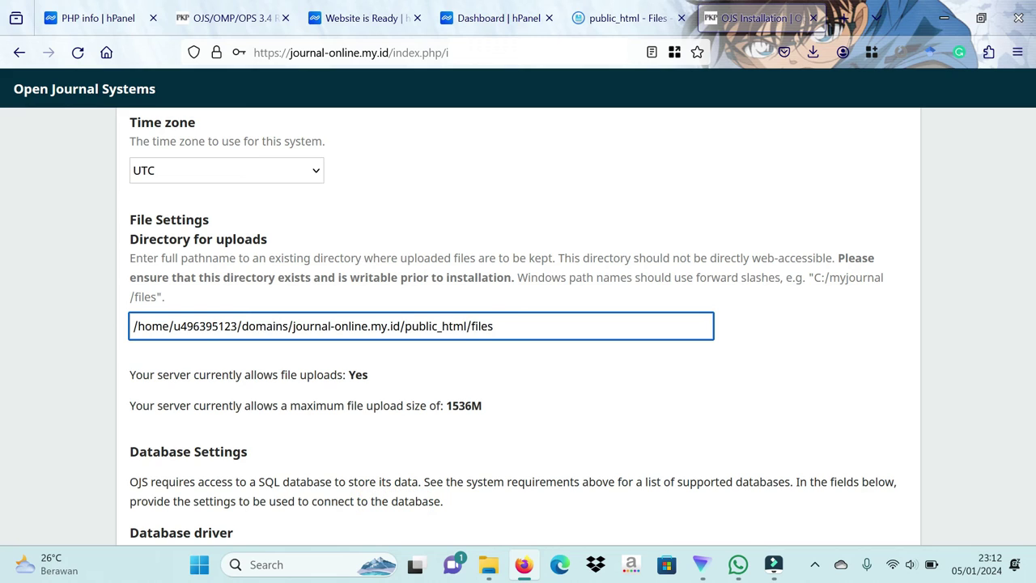
{"action": "left_click", "coordinate": [588, 247]}
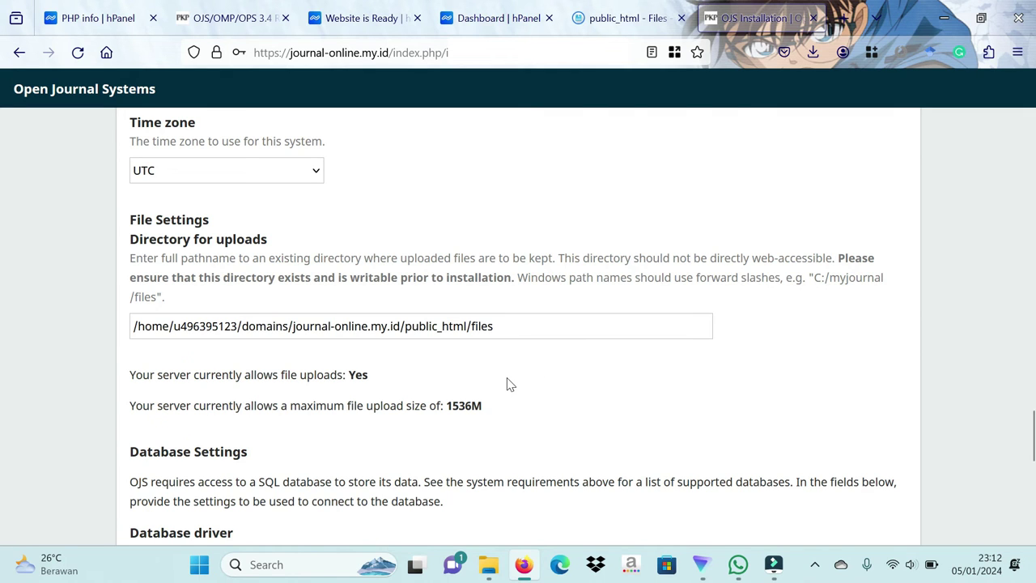
{"action": "scroll", "coordinate": [510, 383], "scroll_direction": "down", "scroll_amount": 5}
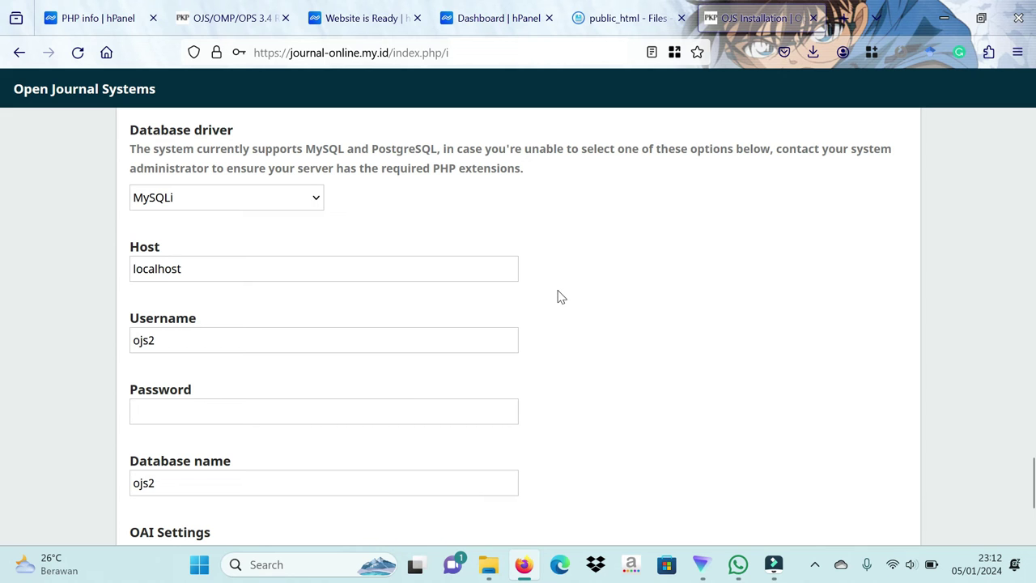
Step: In hPanel's MySQL Databases page, enter ojsjournal as the database name and user, plus a password
{"action": "left_click", "coordinate": [130, 18]}
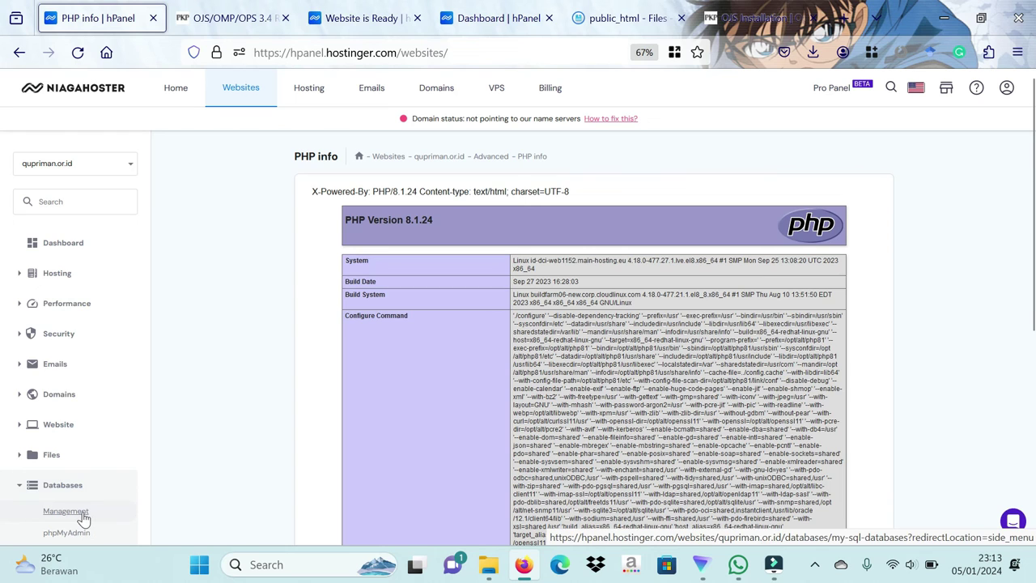
{"action": "left_click", "coordinate": [66, 510]}
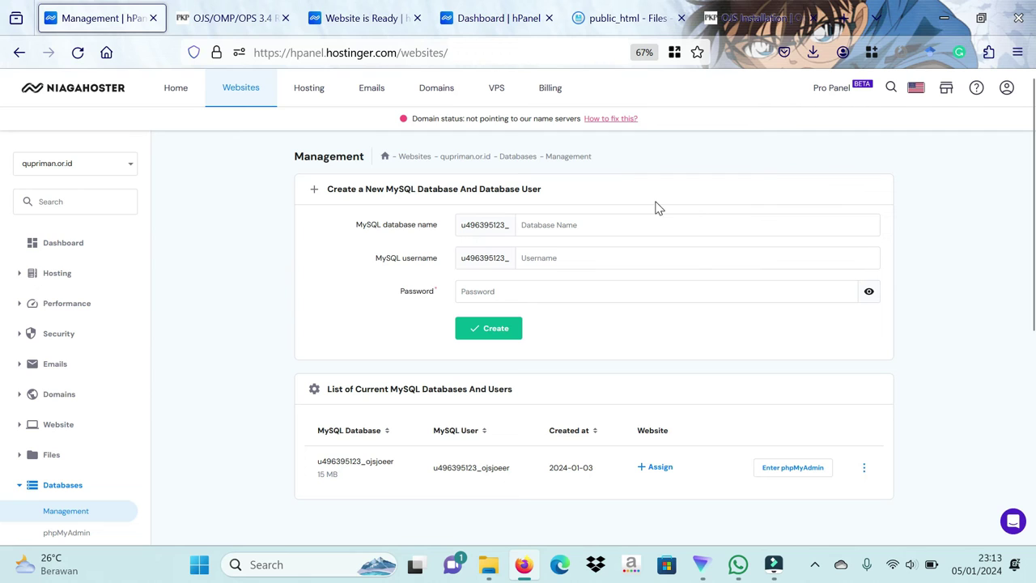
{"action": "type", "text": "ojsjournal"}
{"action": "left_click", "coordinate": [564, 260]}
{"action": "type", "text": "ojsjournal"}
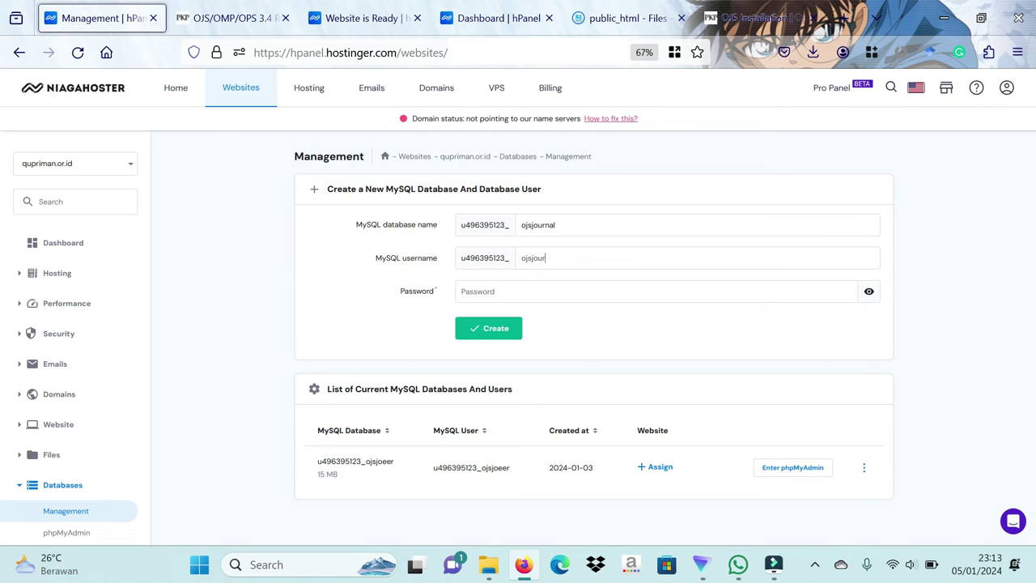
{"action": "left_click", "coordinate": [588, 295]}
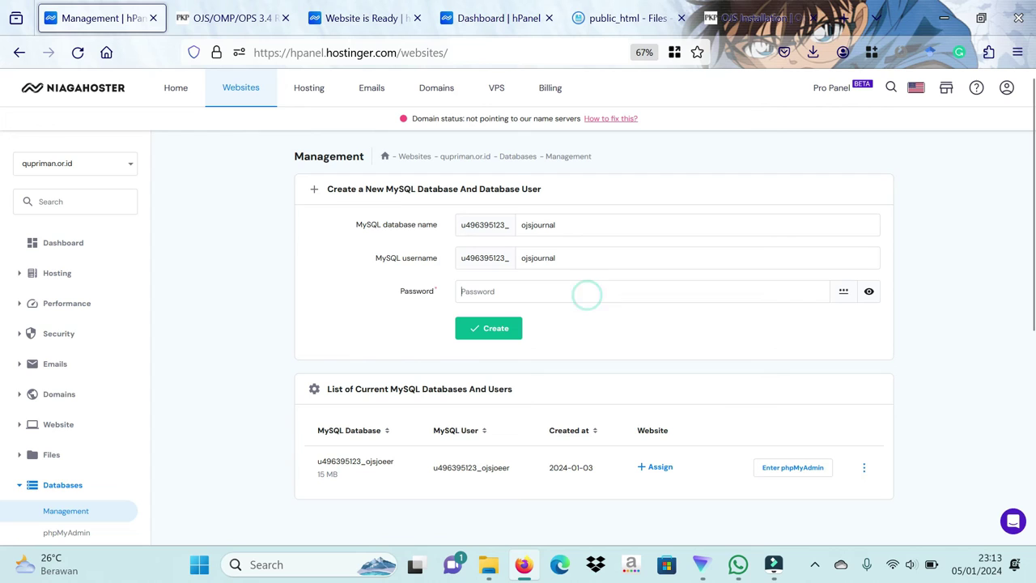
{"action": "type", "text": "*****"}
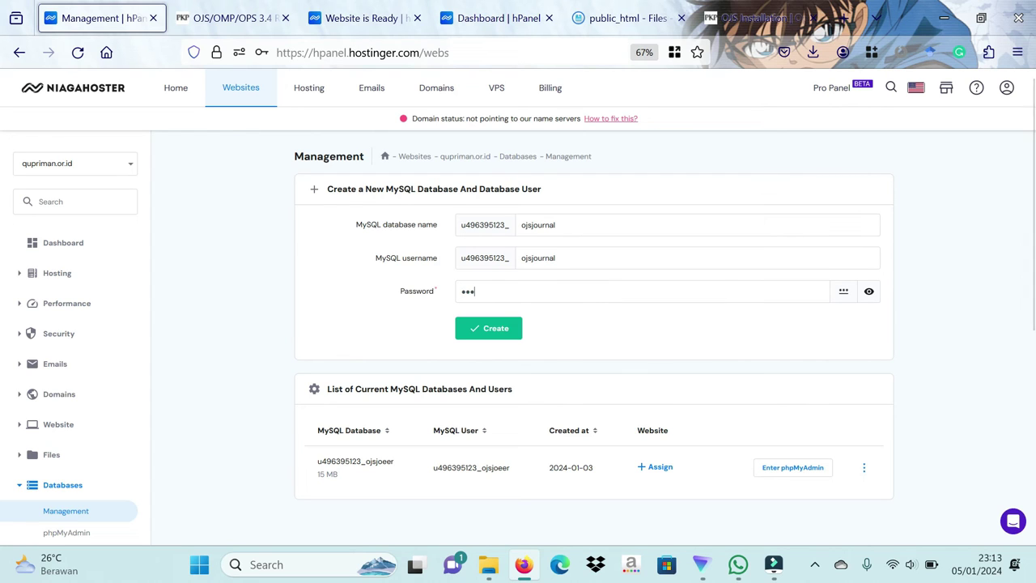
{"action": "type", "text": "****"}
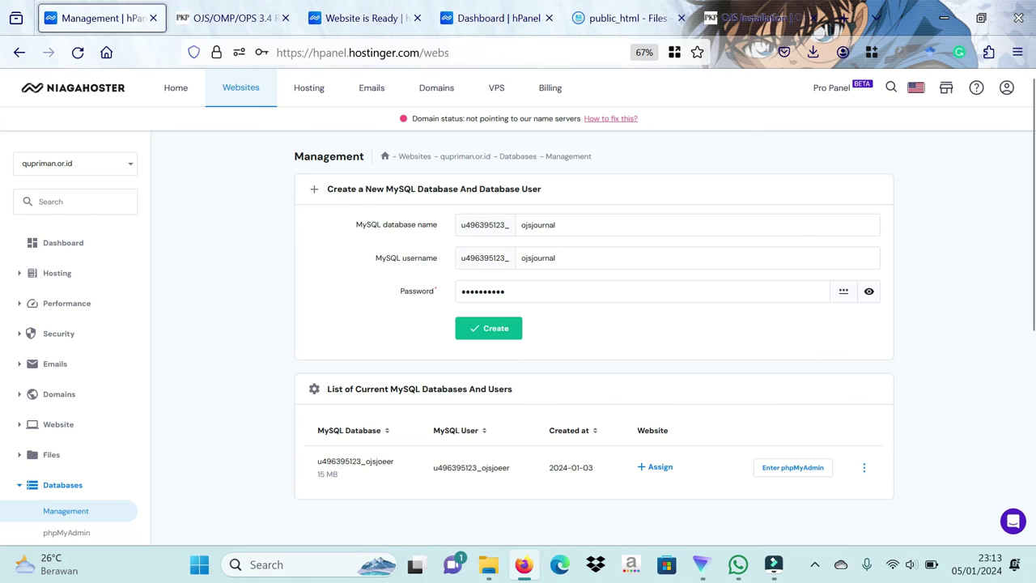
Step: Create the ojsjournal database and user, declining Firefox's offer to save the login
{"action": "left_click_drag", "start_coordinate": [455, 225], "coordinate": [550, 232]}
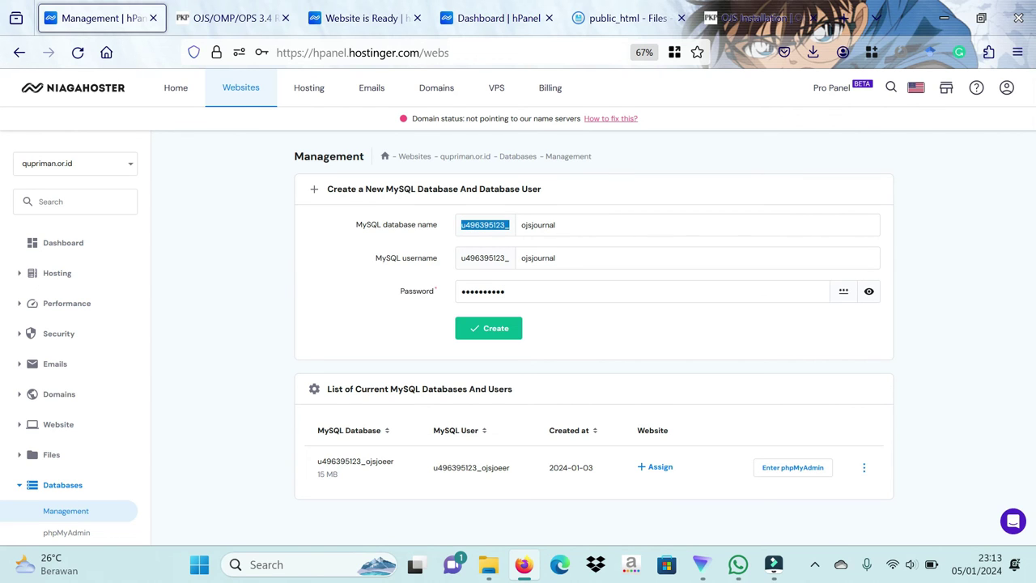
{"action": "left_click", "coordinate": [561, 233]}
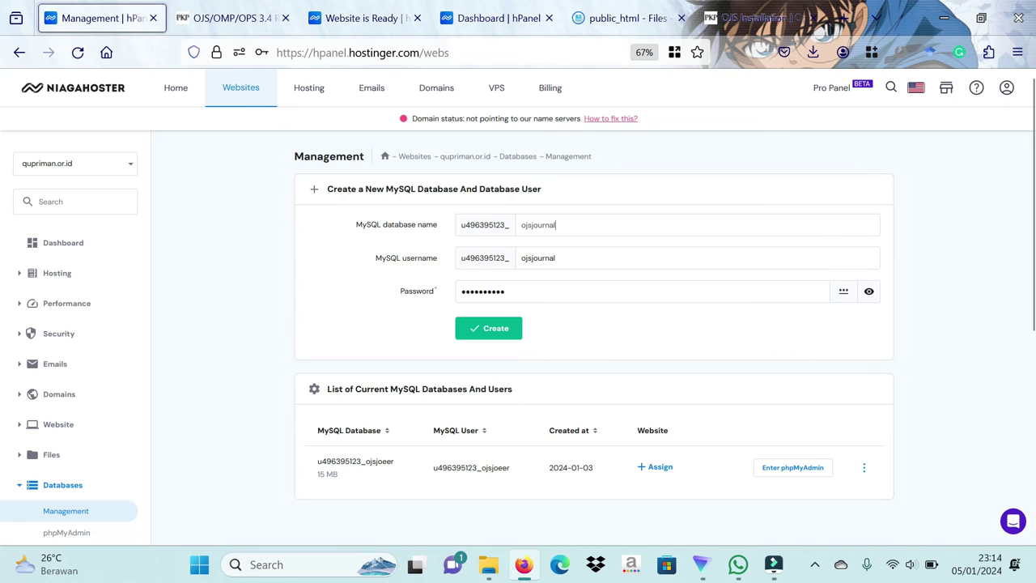
{"action": "left_click", "coordinate": [483, 340]}
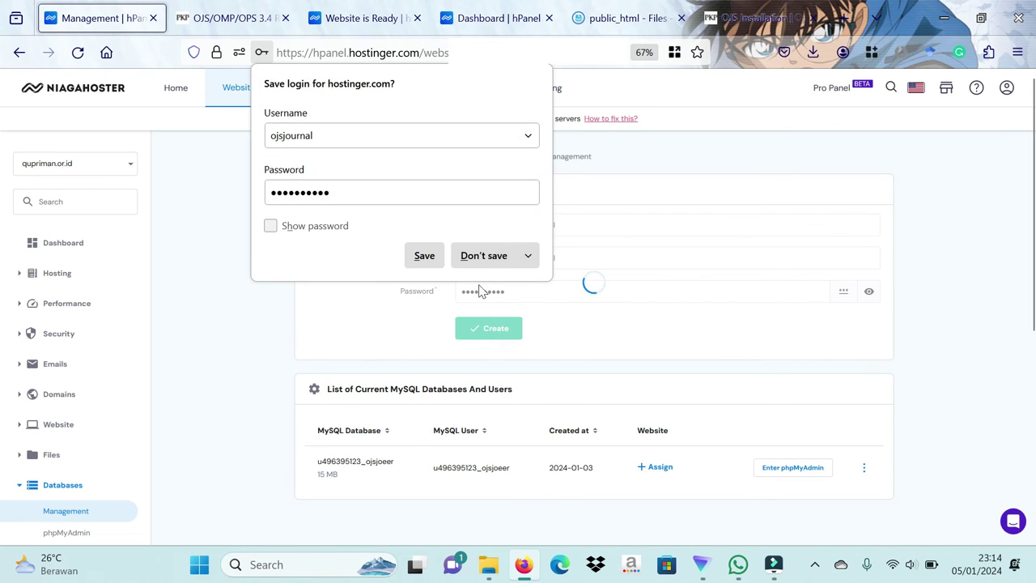
{"action": "left_click", "coordinate": [482, 255]}
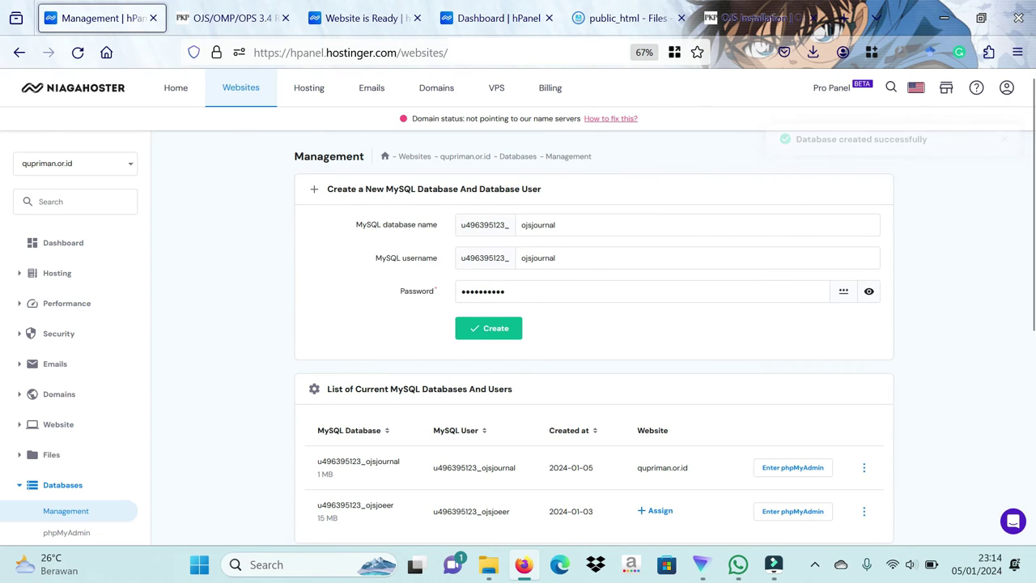
Step: Replace ojs2 with the new database's username and database name in the installer
{"action": "left_click", "coordinate": [729, 14]}
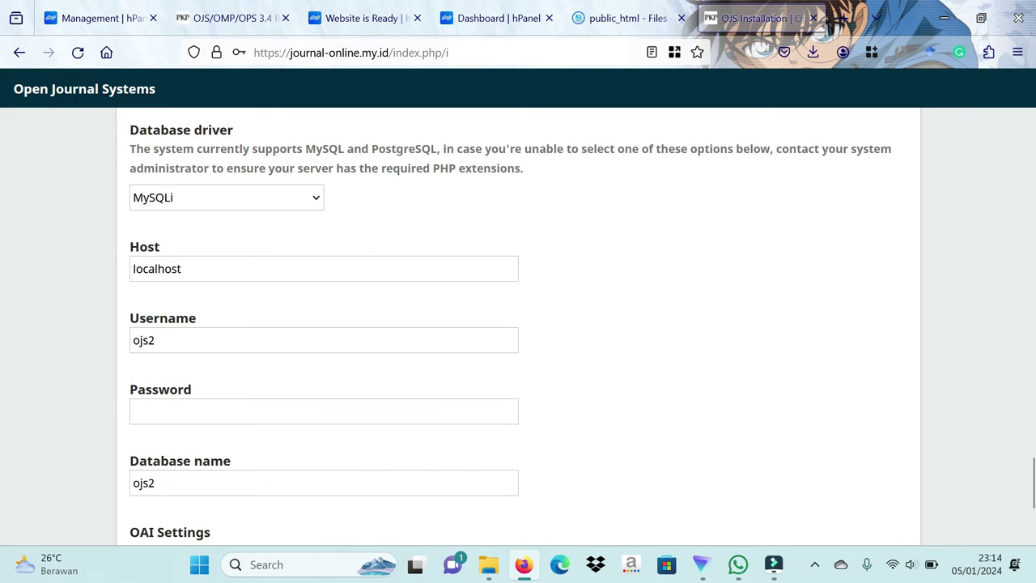
{"action": "left_click", "coordinate": [324, 340]}
{"action": "key", "text": "ctrl+a"}
{"action": "type", "text": "u496395123_ojsjournal"}
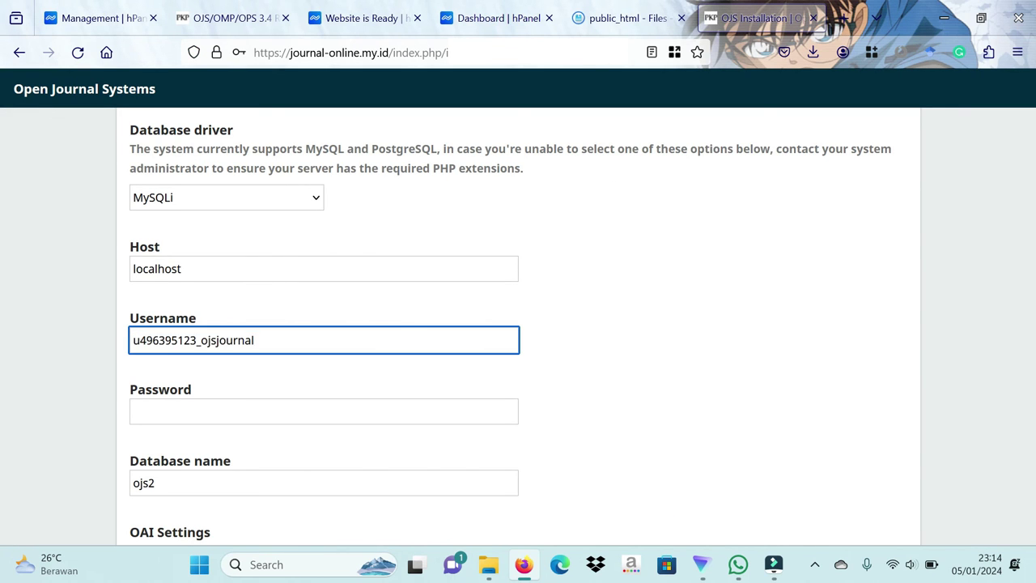
{"action": "key", "text": "ctrl+a"}
{"action": "key", "text": "ctrl+c"}
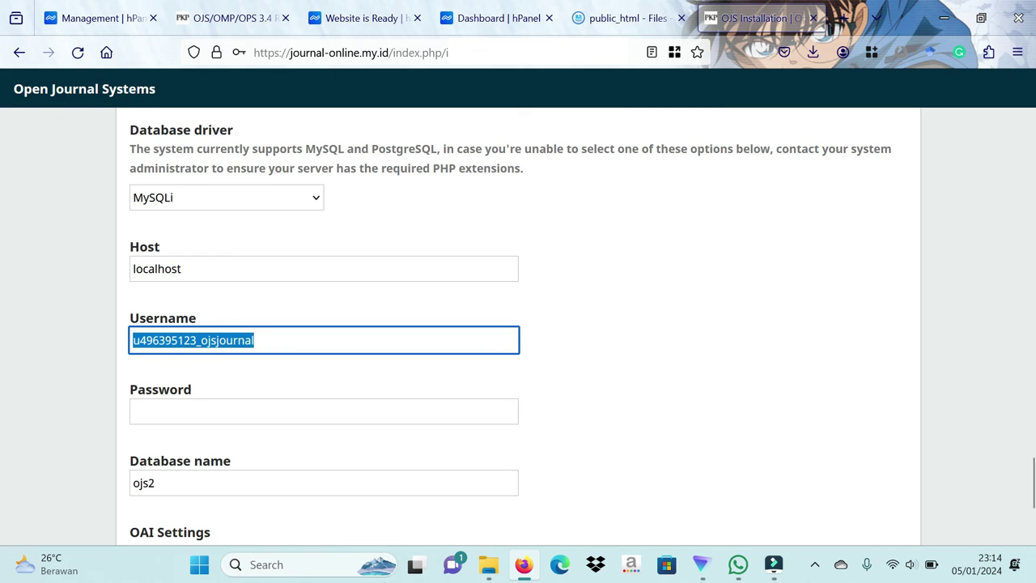
{"action": "left_click", "coordinate": [280, 343]}
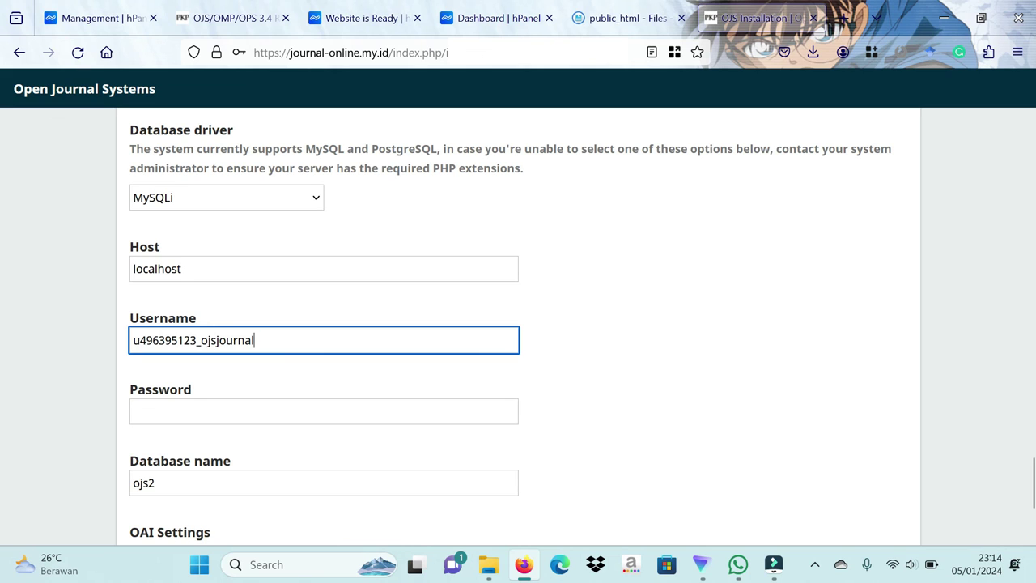
{"action": "key", "text": "Tab"}
{"action": "key", "text": "Tab"}
{"action": "key", "text": "ctrl+v"}
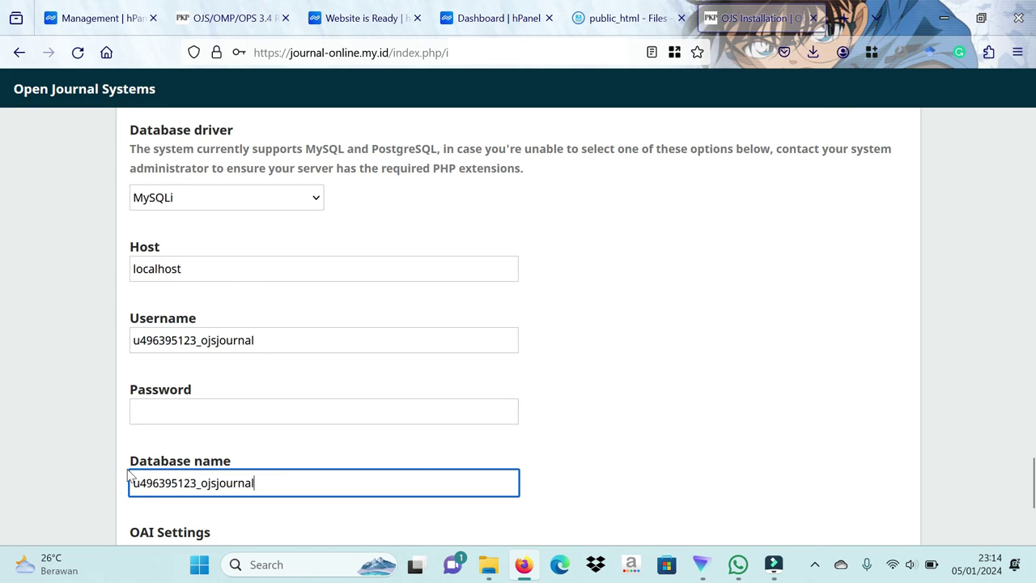
Step: Enter the new database user's password in the installer's Database Settings
{"action": "key", "text": "shift+Tab"}
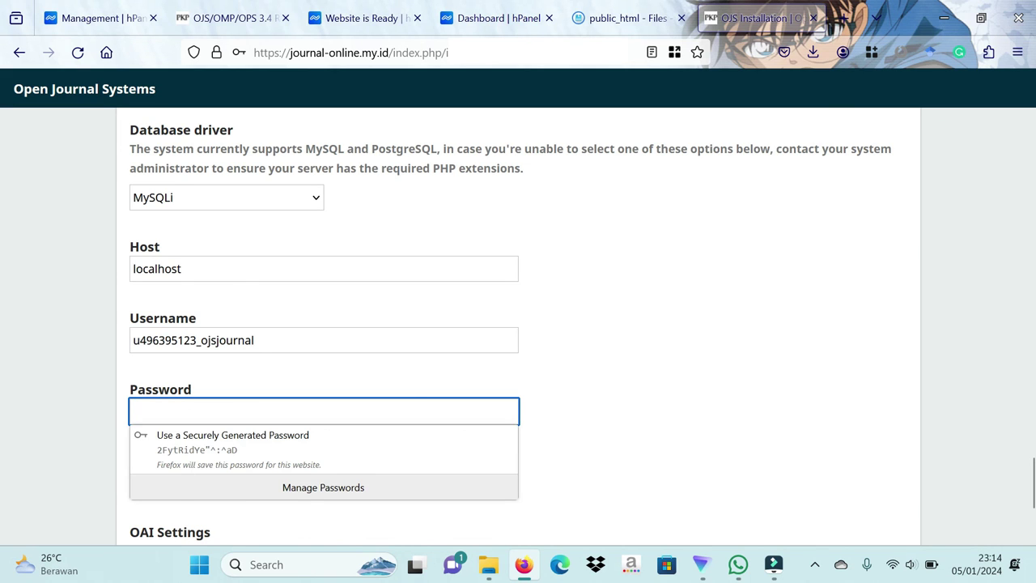
{"action": "type", "text": "•••••••"}
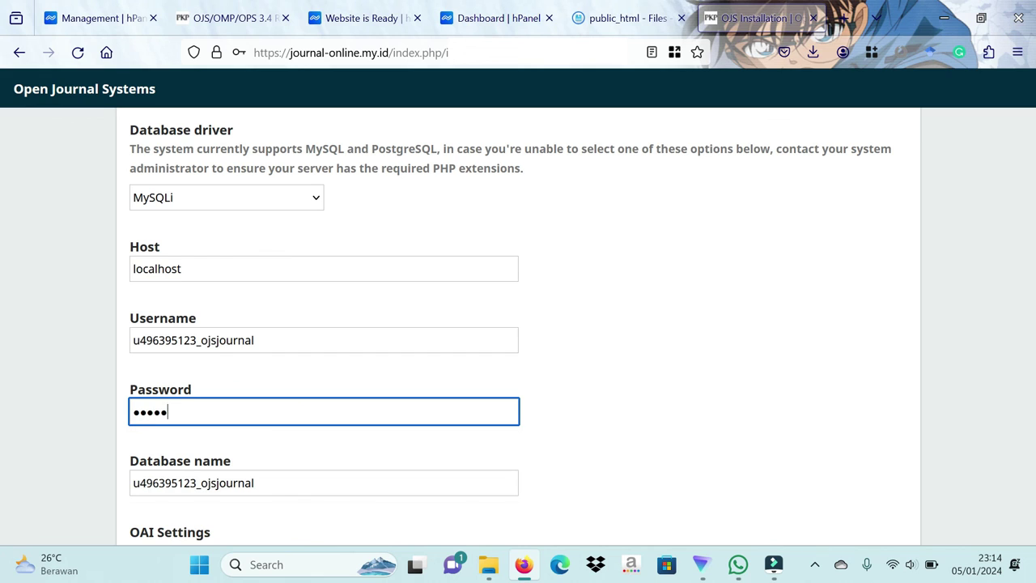
{"action": "type", "text": "•••"}
{"action": "left_click", "coordinate": [574, 366]}
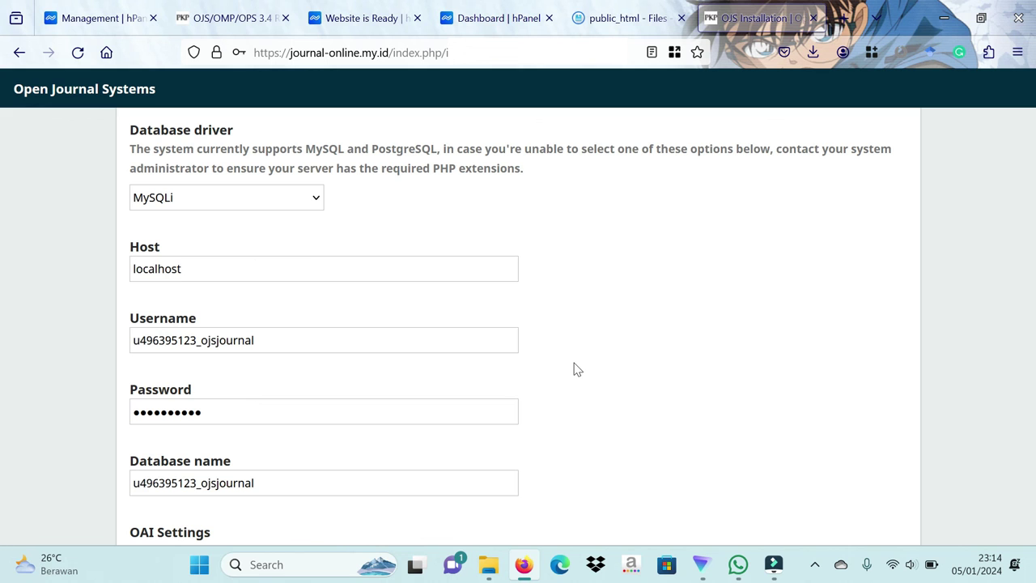
{"action": "scroll", "coordinate": [573, 369], "scroll_direction": "down", "scroll_amount": 3}
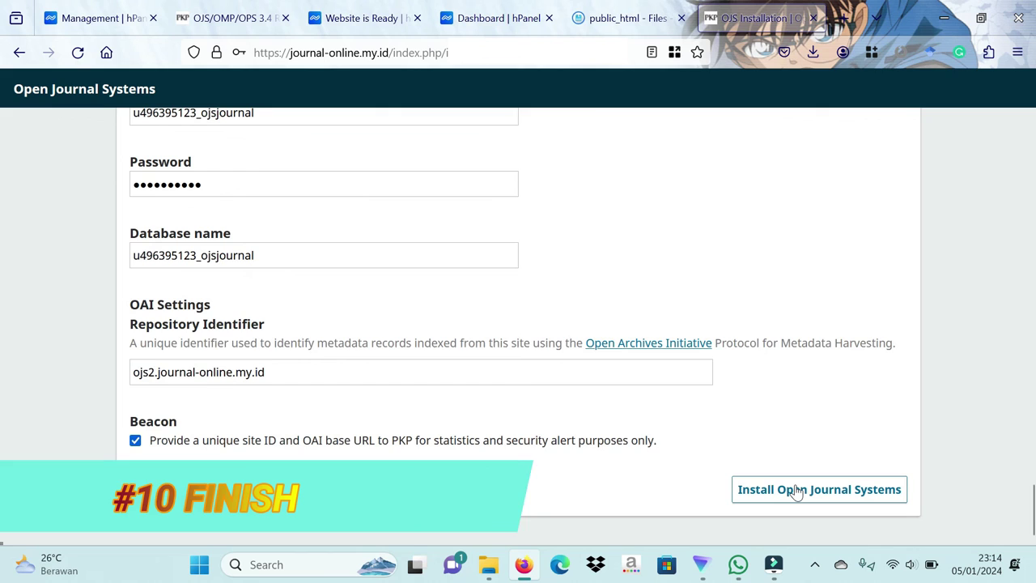
Step: Run the Open Journal Systems installation, declining Firefox's prompt to save the login
{"action": "left_click", "coordinate": [840, 500]}
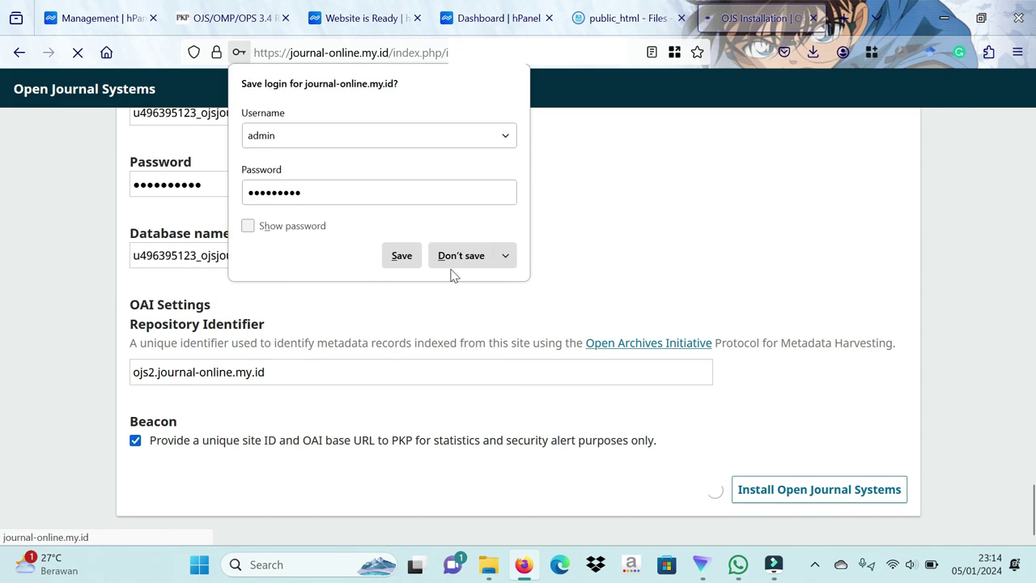
{"action": "left_click", "coordinate": [453, 267]}
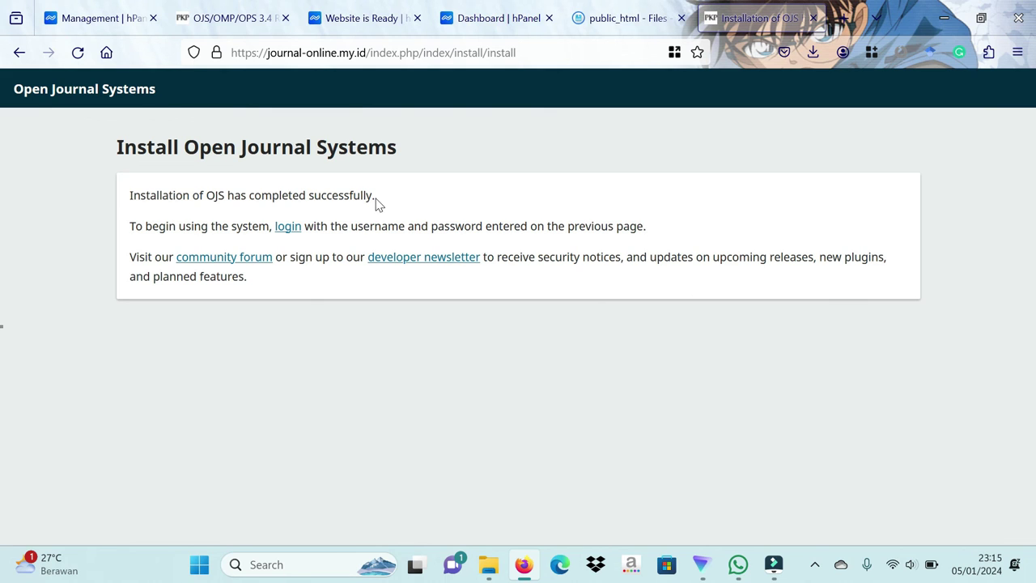
Step: Log in to OJS as admin from the success page and start a new journal from Hosted Journals
{"action": "left_click_drag", "start_coordinate": [375, 195], "coordinate": [127, 198]}
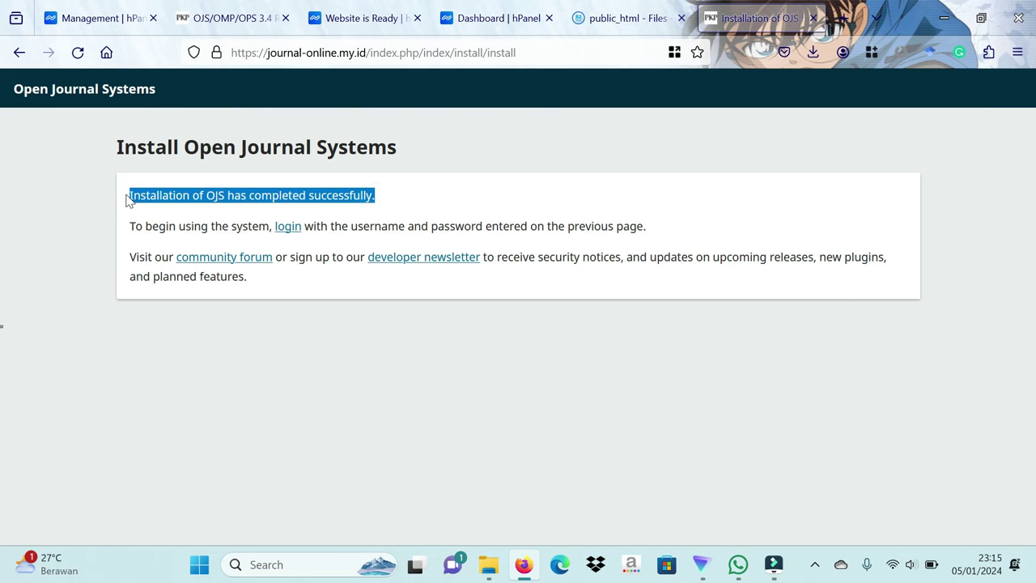
{"action": "left_click", "coordinate": [79, 211]}
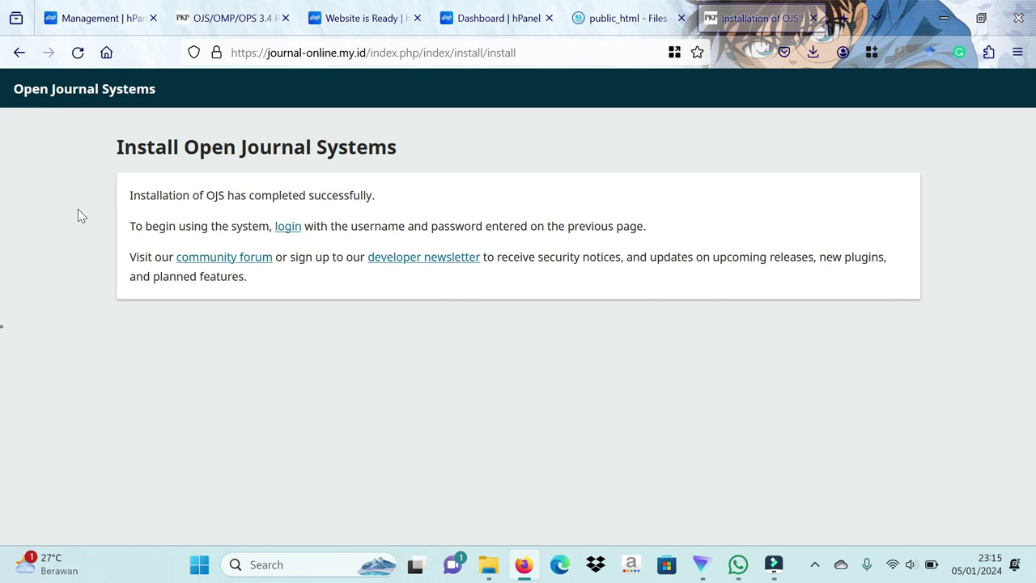
{"action": "left_click", "coordinate": [288, 227]}
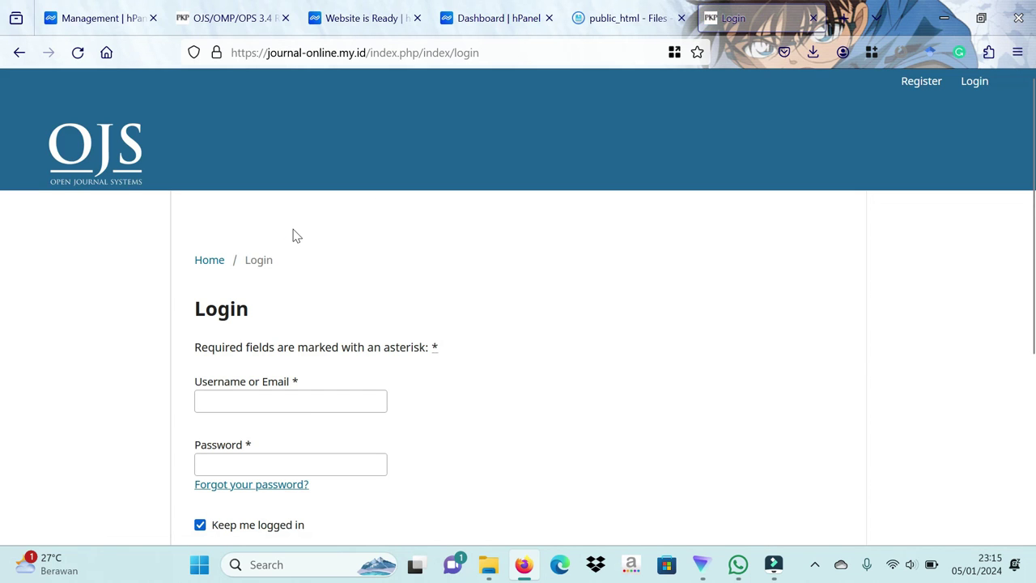
{"action": "scroll", "coordinate": [294, 234], "scroll_direction": "down", "scroll_amount": 1}
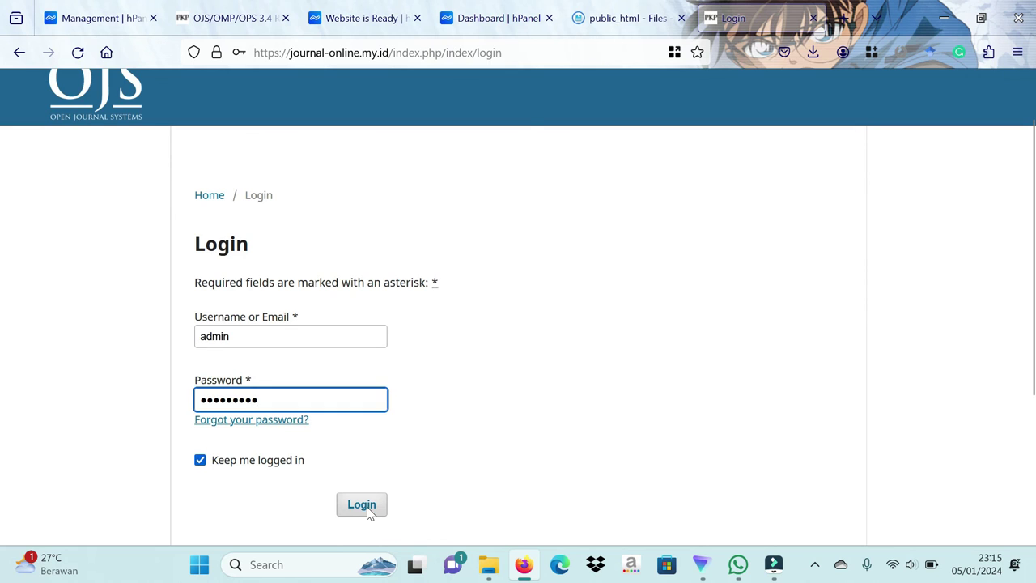
{"action": "left_click", "coordinate": [365, 507]}
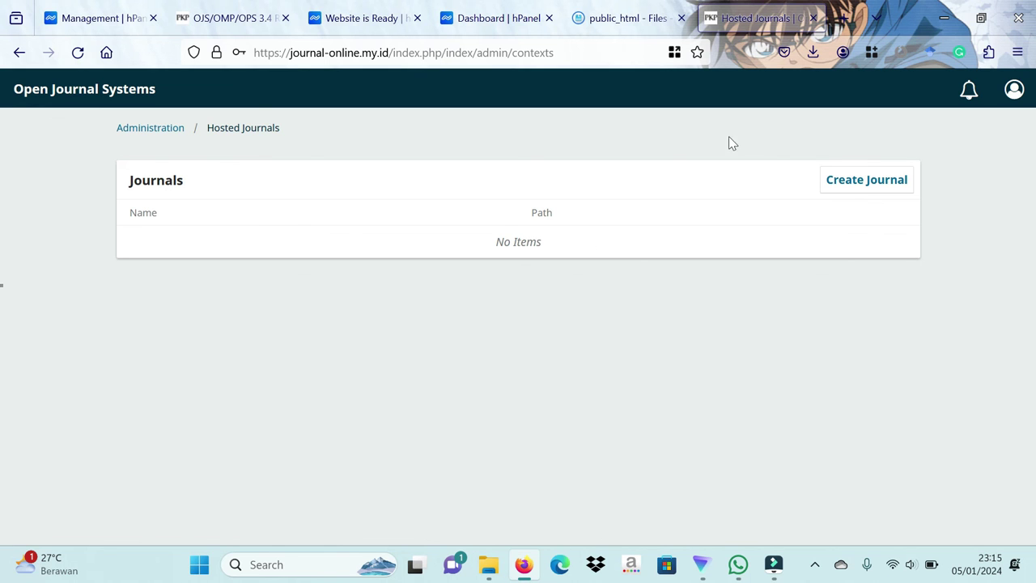
{"action": "left_click", "coordinate": [862, 185]}
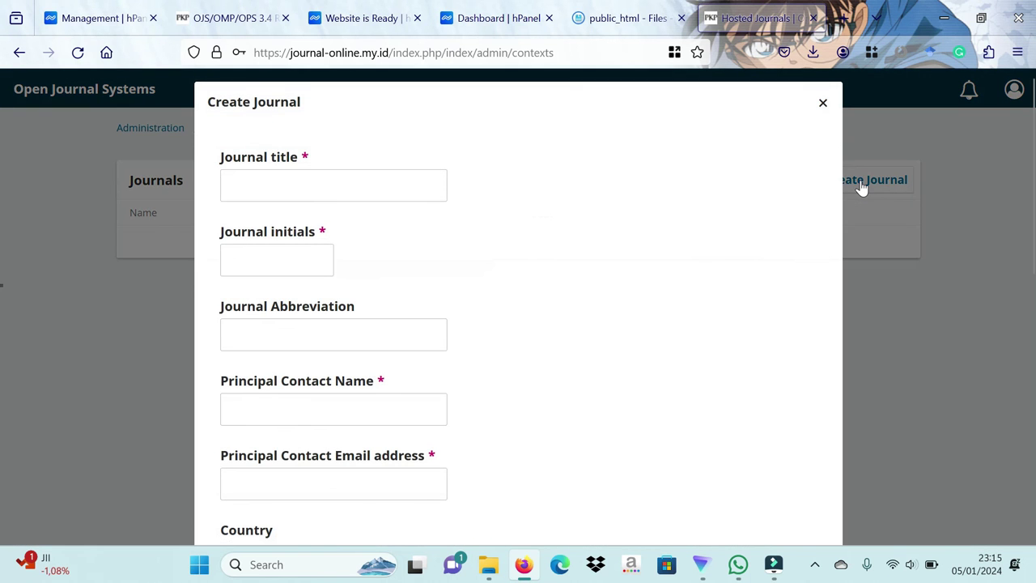